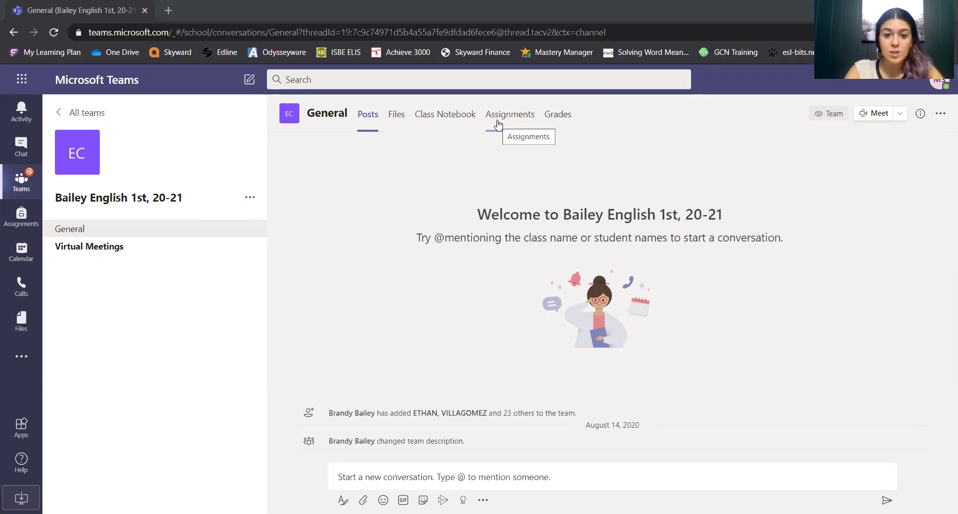
Open the class assignment Orientation Week: Creating Tech Accounts and go through its instructions and attached materials
{"action": "left_click", "coordinate": [498, 123]}
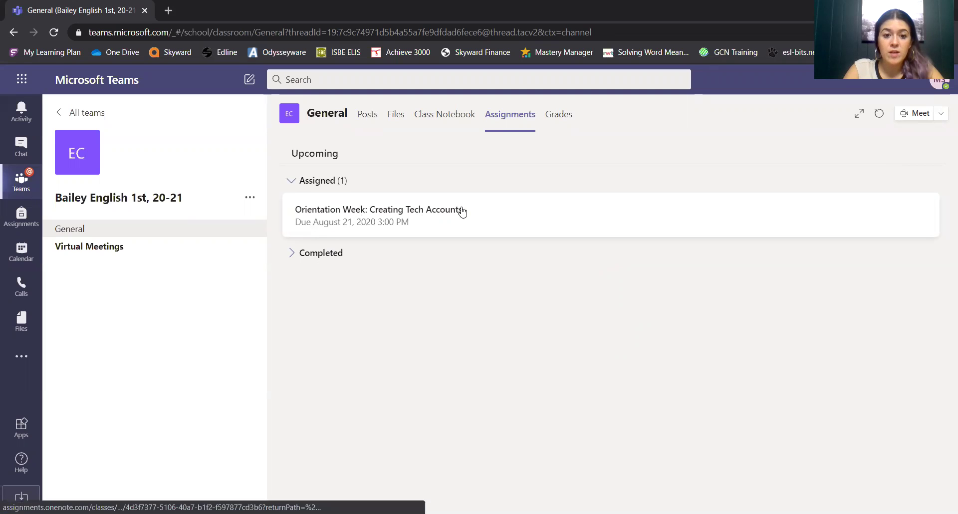
{"action": "left_click", "coordinate": [392, 220]}
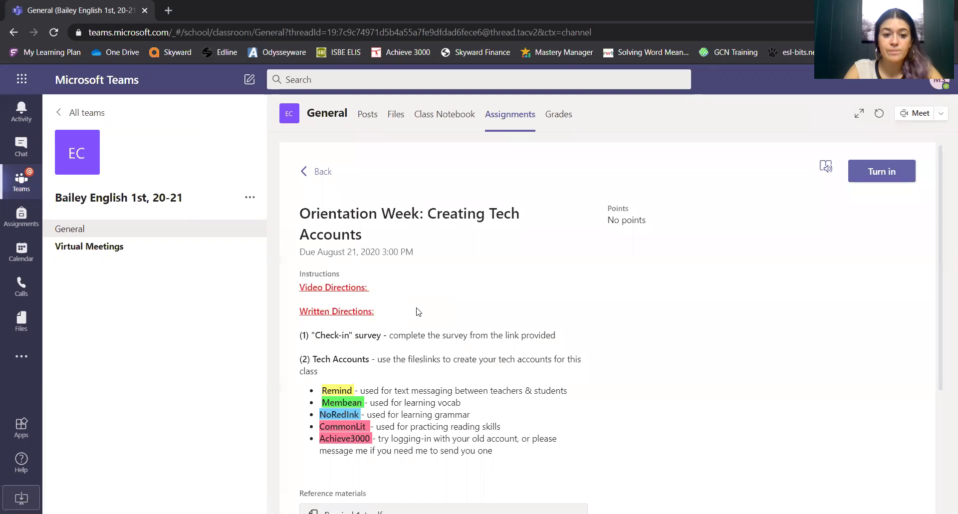
{"action": "scroll", "coordinate": [417, 312], "scroll_direction": "down", "scroll_amount": 3}
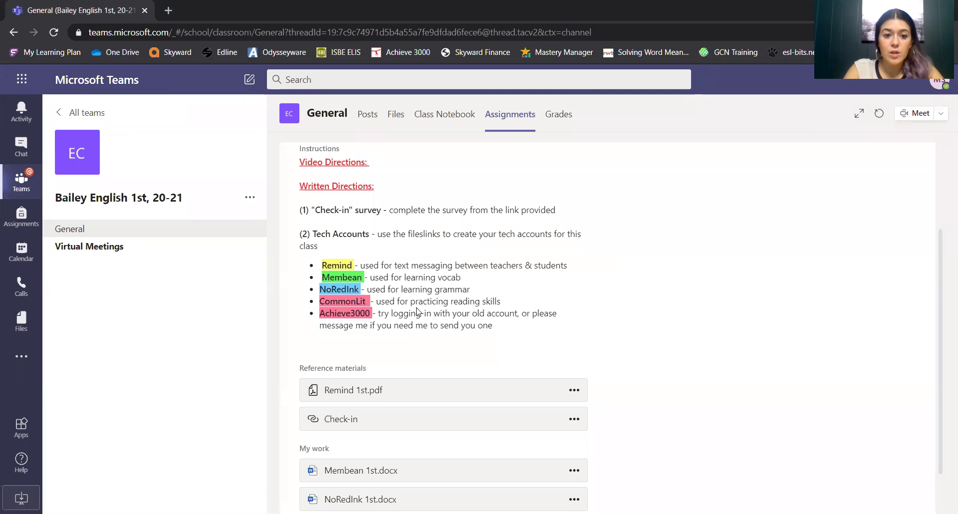
{"action": "scroll", "coordinate": [417, 314], "scroll_direction": "down", "scroll_amount": 1}
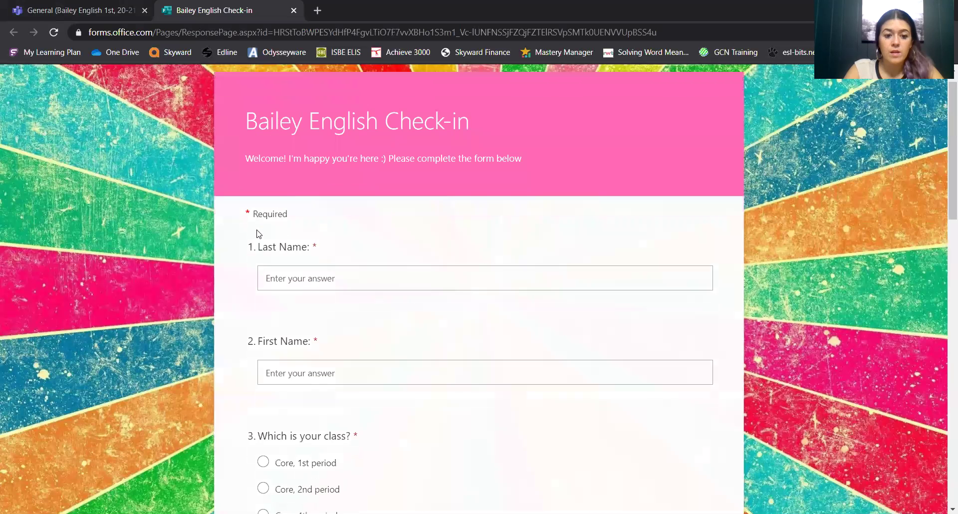
Look through all the questions of the Check-in survey and close it
{"action": "scroll", "coordinate": [257, 234], "scroll_direction": "down", "scroll_amount": 3}
{"action": "scroll", "coordinate": [257, 233], "scroll_direction": "down", "scroll_amount": 3}
{"action": "scroll", "coordinate": [257, 233], "scroll_direction": "down", "scroll_amount": 10}
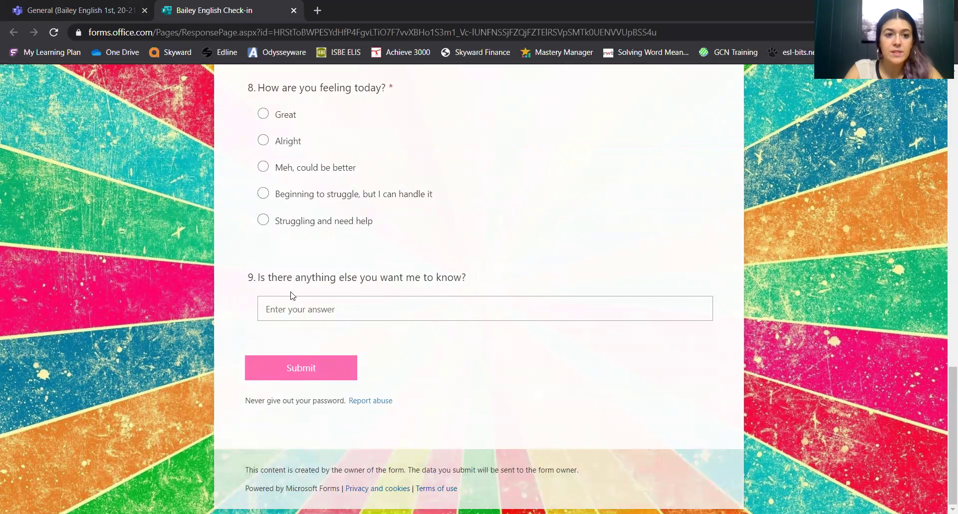
{"action": "key", "text": "ctrl+w"}
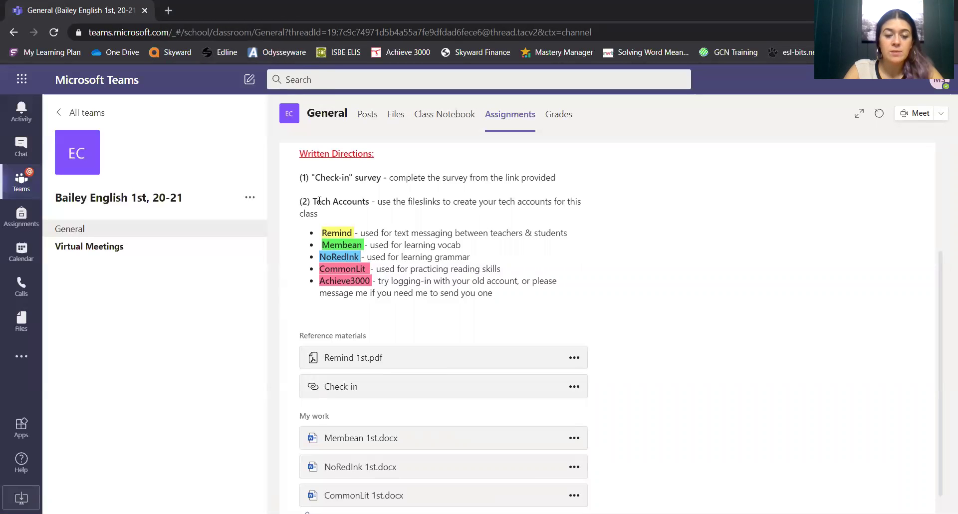
Read the Tech Accounts directions, highlighting the account-creation sentence and the Remind entry
{"action": "left_click_drag", "start_coordinate": [314, 202], "coordinate": [566, 214]}
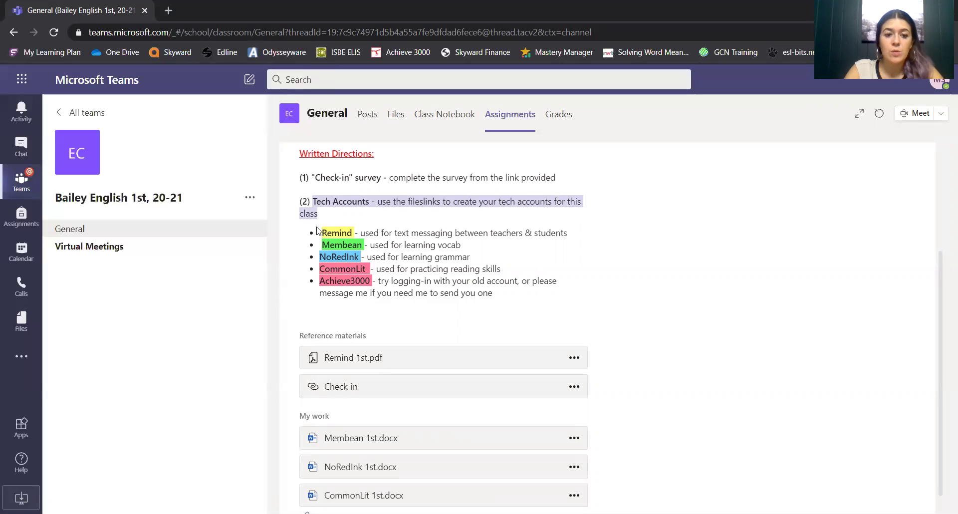
{"action": "left_click_drag", "start_coordinate": [320, 231], "coordinate": [352, 232]}
{"action": "left_click", "coordinate": [352, 232]}
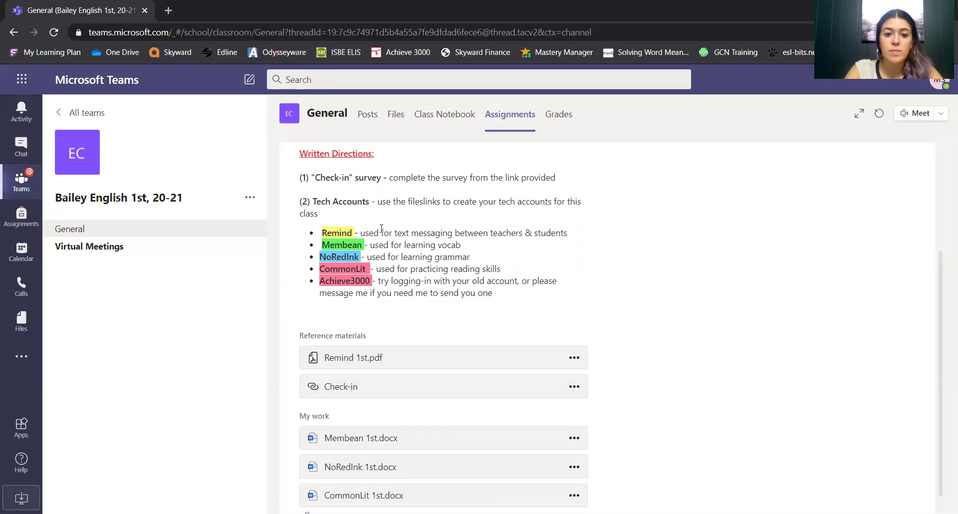
{"action": "scroll", "coordinate": [384, 228], "scroll_direction": "down", "scroll_amount": 1}
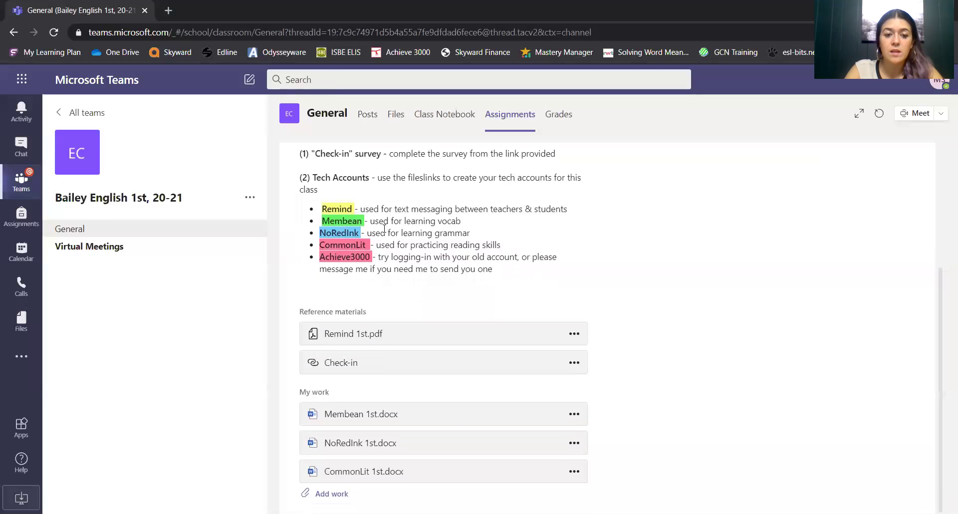
Examine the smartphone sign-up link and the text-message number and code in Remind 1st.pdf, and close the file
{"action": "left_click", "coordinate": [353, 338]}
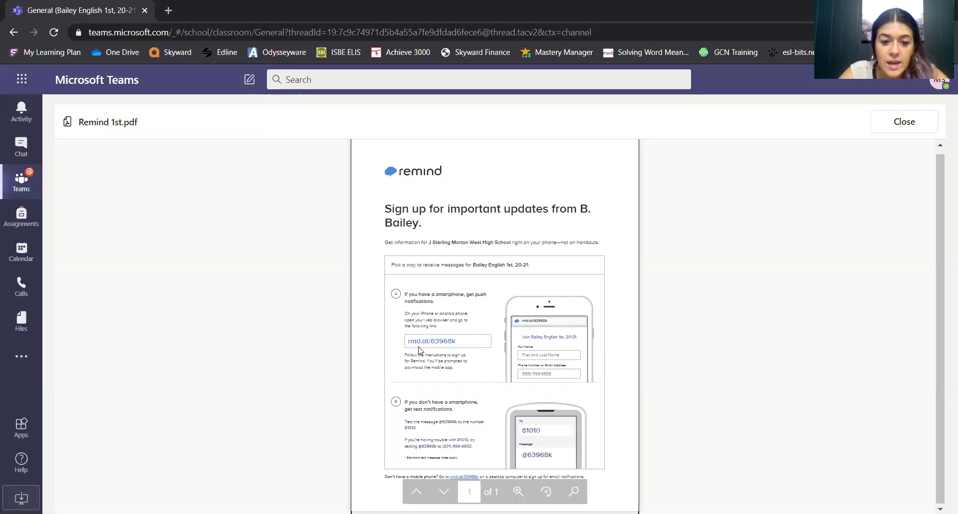
{"action": "left_click_drag", "start_coordinate": [405, 343], "coordinate": [462, 340]}
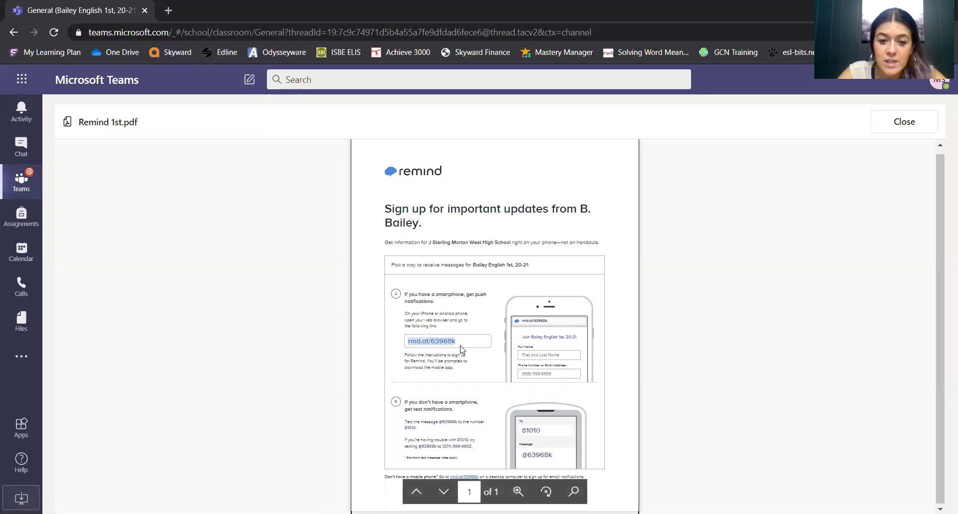
{"action": "left_click", "coordinate": [527, 354]}
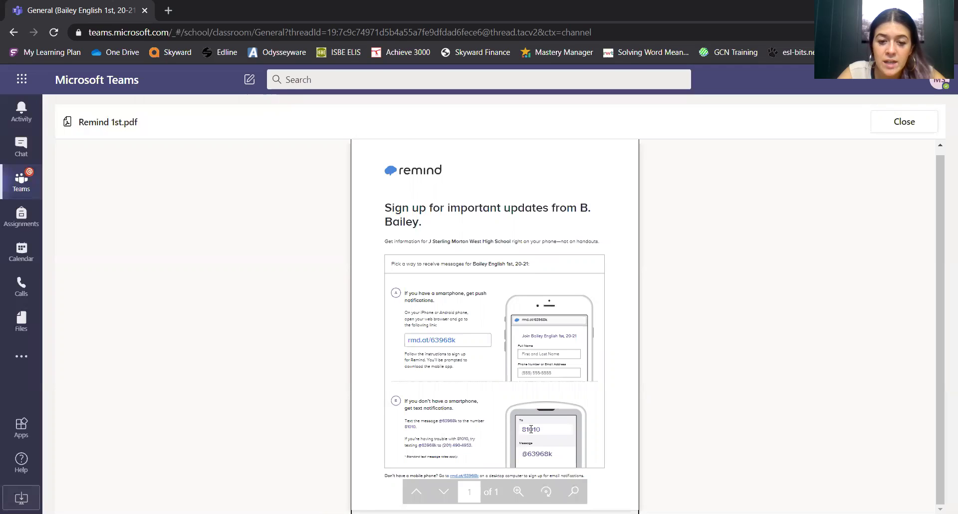
{"action": "left_click_drag", "start_coordinate": [521, 429], "coordinate": [540, 429]}
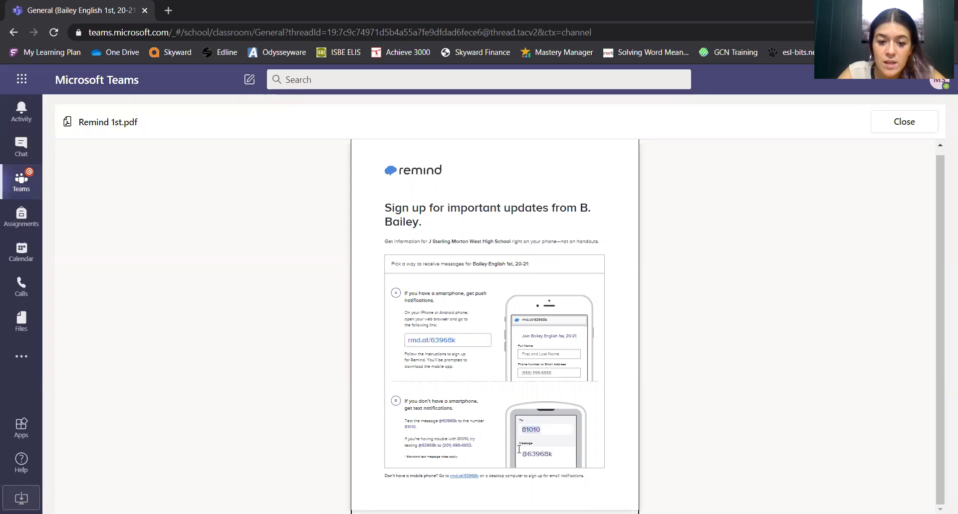
{"action": "left_click_drag", "start_coordinate": [522, 453], "coordinate": [559, 451]}
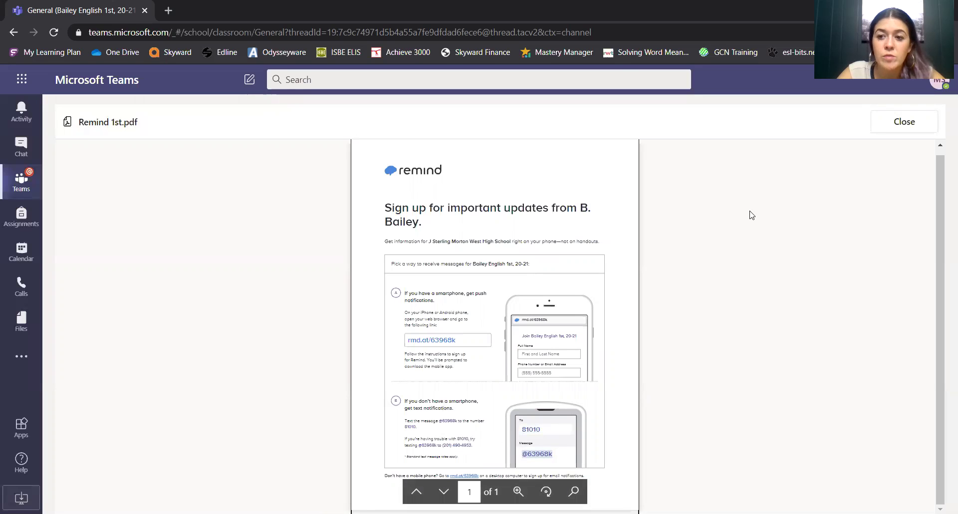
{"action": "left_click", "coordinate": [895, 121]}
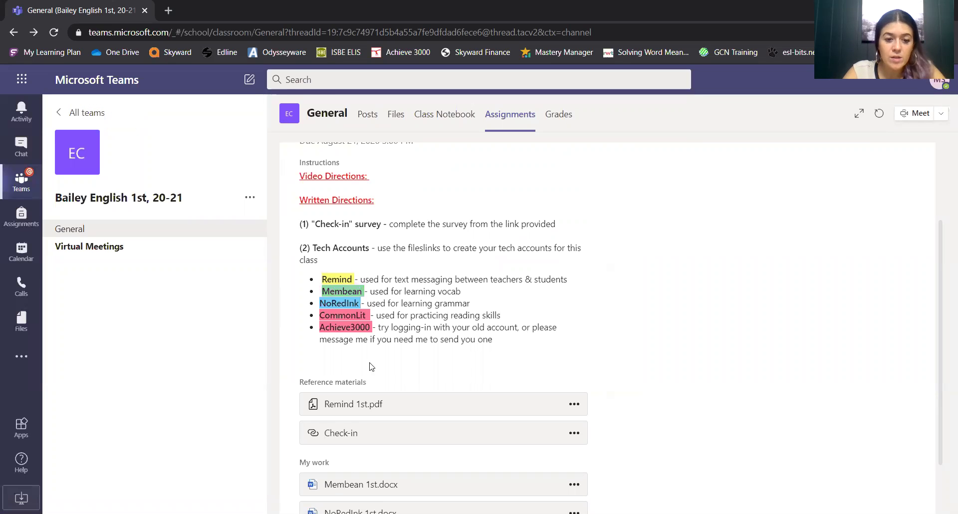
Open Membean 1st.docx in Word Online and read its account setup directions
{"action": "scroll", "coordinate": [382, 387], "scroll_direction": "down", "scroll_amount": 2}
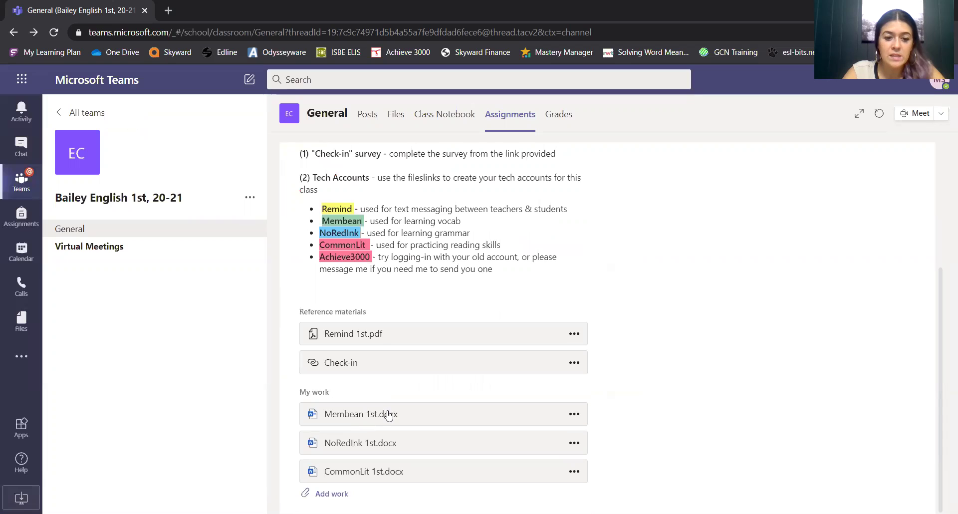
{"action": "left_click", "coordinate": [574, 414]}
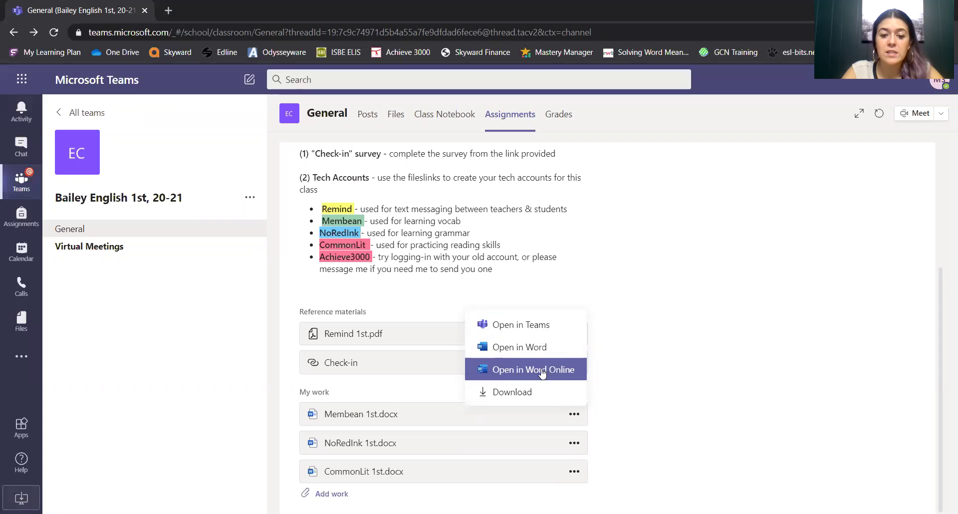
{"action": "left_click", "coordinate": [577, 369]}
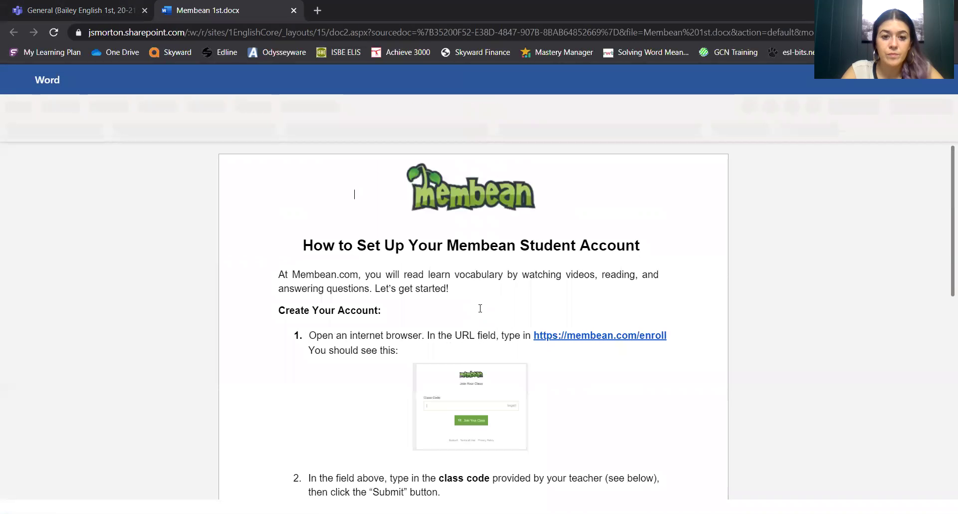
{"action": "scroll", "coordinate": [480, 308], "scroll_direction": "down", "scroll_amount": 3}
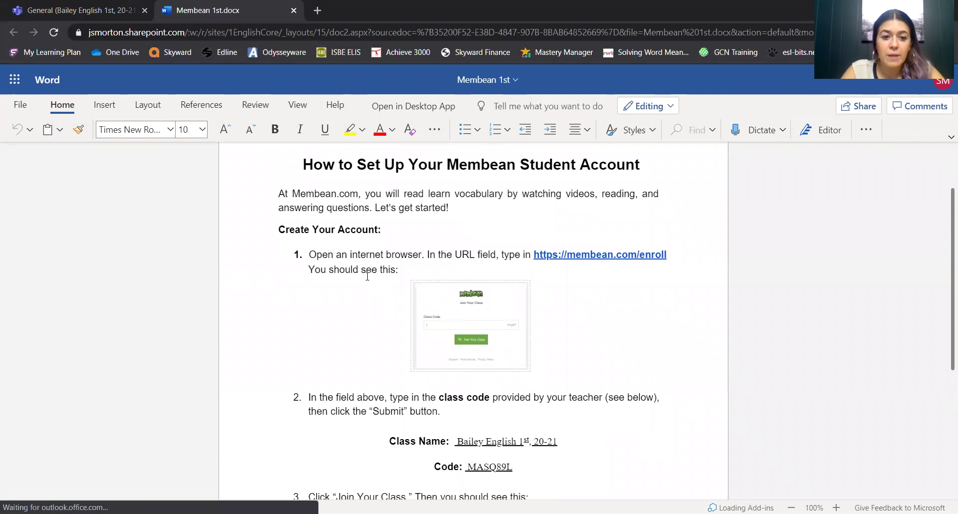
{"action": "scroll", "coordinate": [364, 272], "scroll_direction": "down", "scroll_amount": 1}
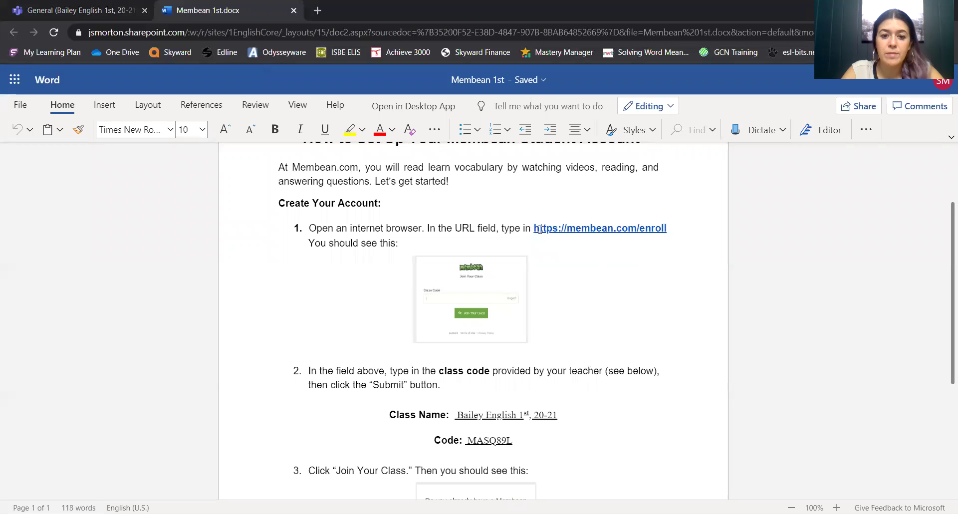
{"action": "left_click_drag", "start_coordinate": [533, 228], "coordinate": [676, 227]}
{"action": "key", "text": "ctrl+c"}
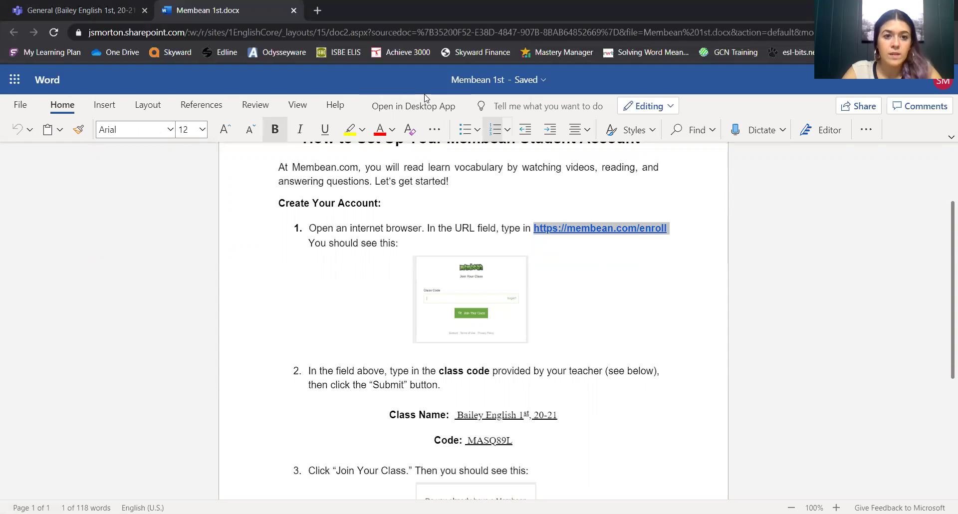
{"action": "left_click", "coordinate": [317, 10]}
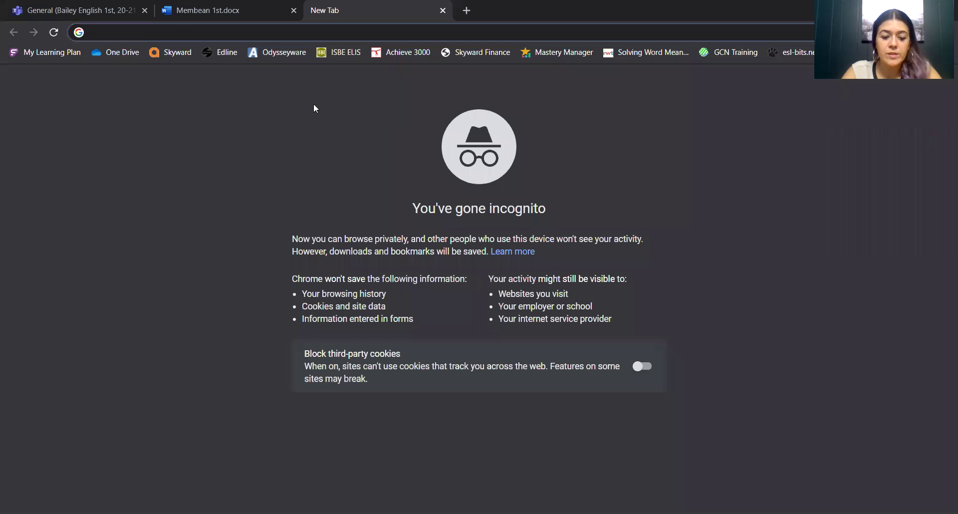
{"action": "key", "text": "ctrl+v"}
{"action": "key", "text": "Return"}
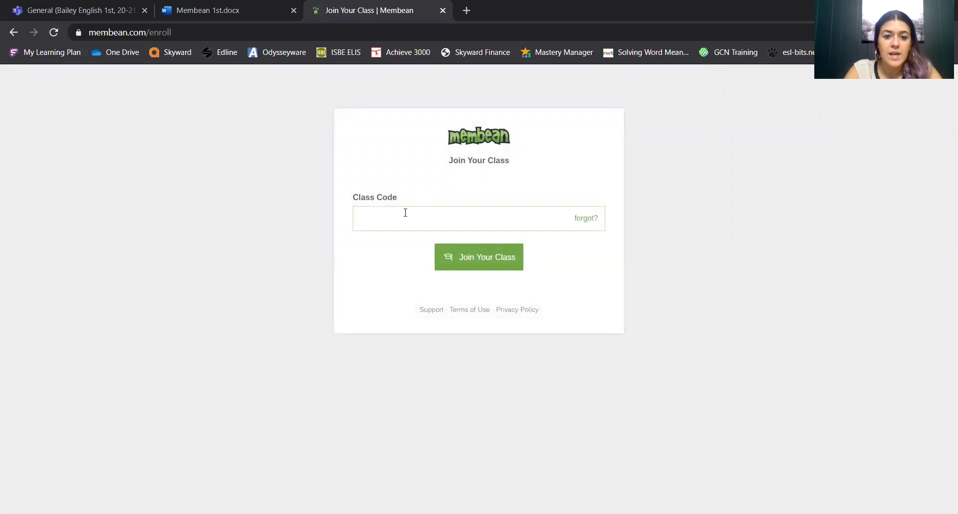
Copy the class code from the Membean directions and submit it on Membean's Join Your Class page
{"action": "left_click", "coordinate": [215, 9]}
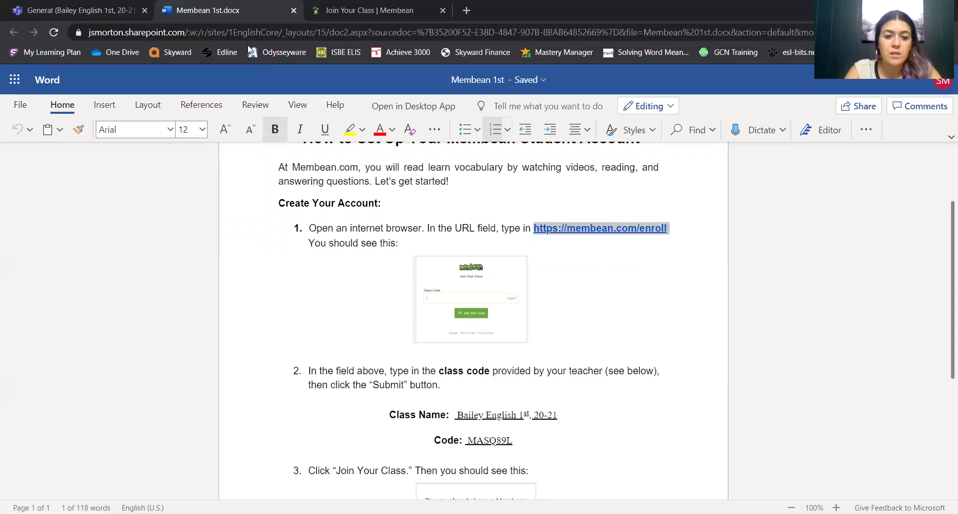
{"action": "scroll", "coordinate": [406, 375], "scroll_direction": "down", "scroll_amount": 5}
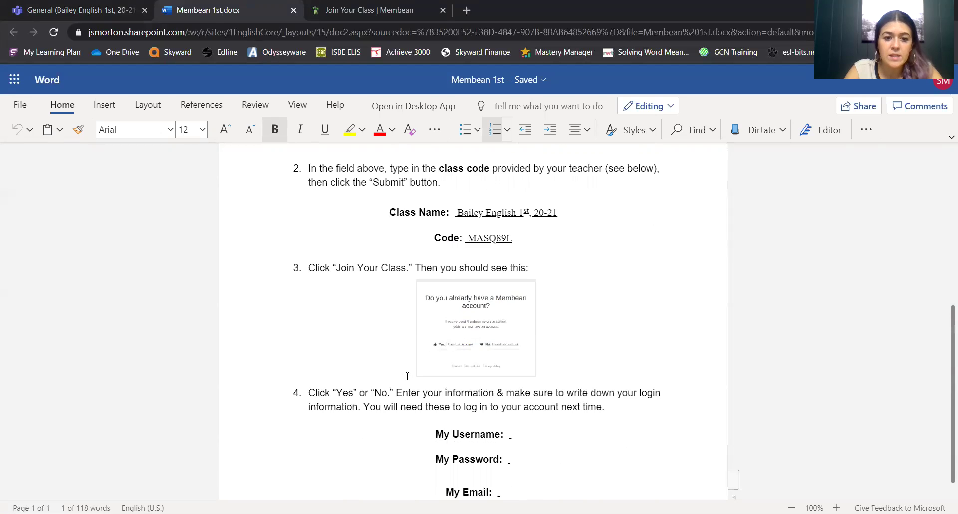
{"action": "scroll", "coordinate": [405, 167], "scroll_direction": "up", "scroll_amount": 3}
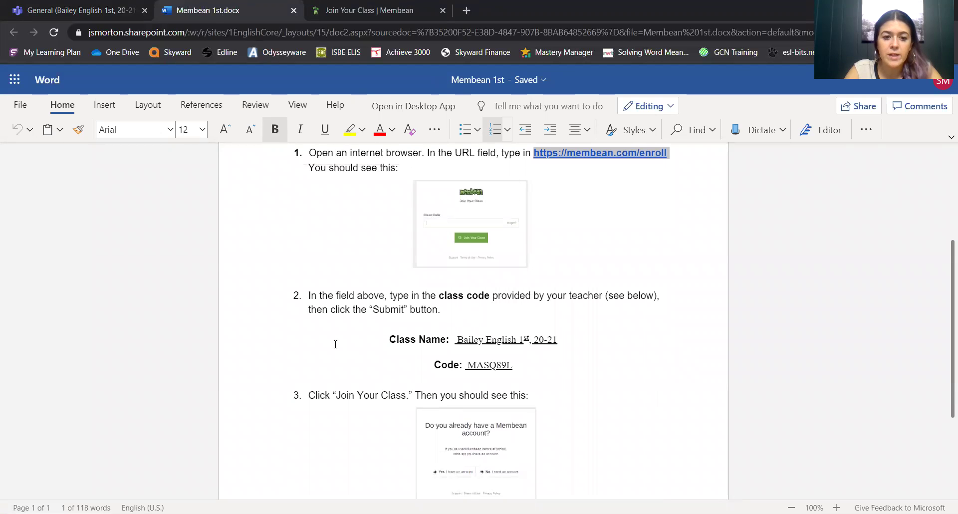
{"action": "double_click", "coordinate": [482, 365]}
{"action": "key", "text": "ctrl+c"}
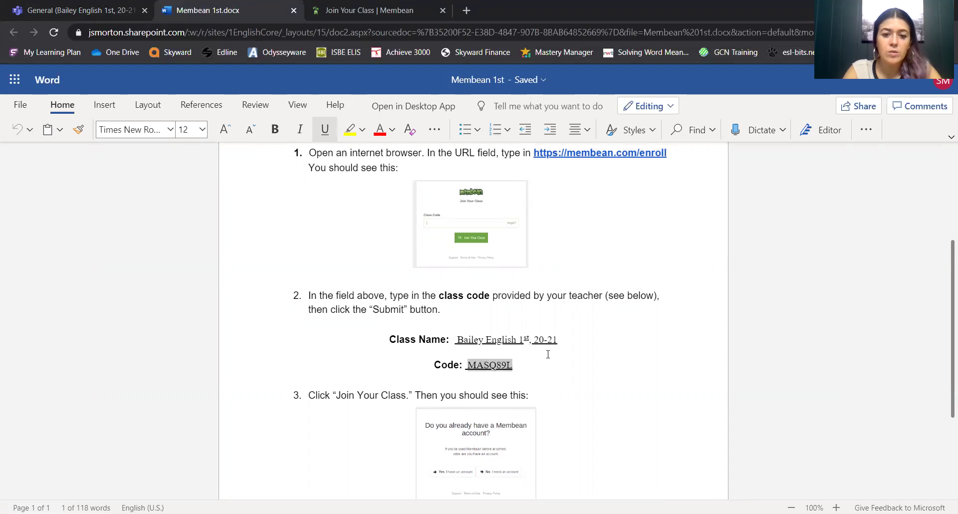
{"action": "left_click", "coordinate": [338, 18]}
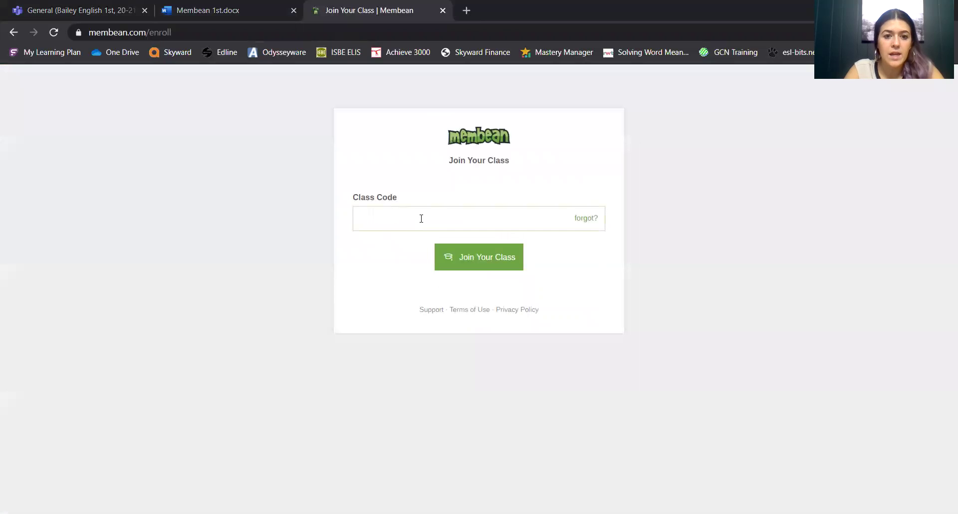
{"action": "key", "text": "ctrl+v"}
{"action": "left_click", "coordinate": [489, 270]}
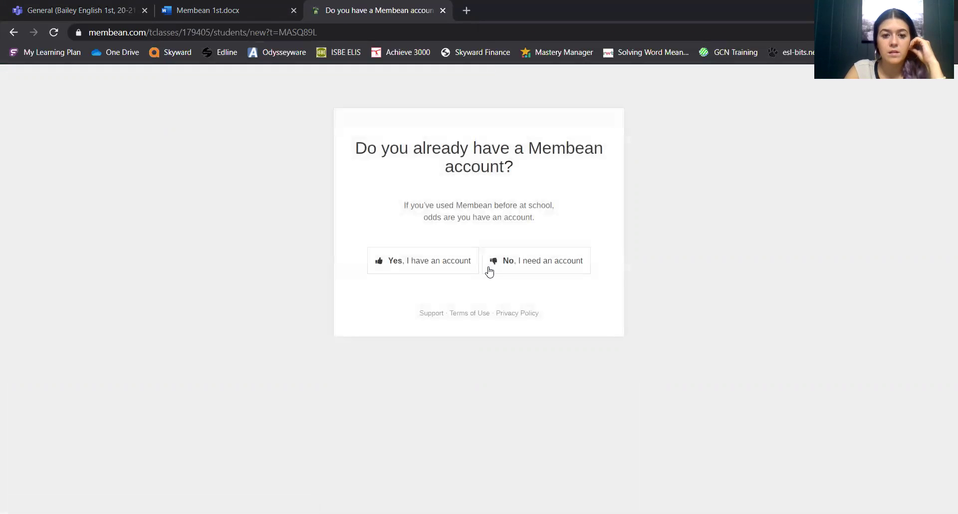
Check the remaining Membean directions on joining the class, and answer on the Membean page that an account already exists
{"action": "left_click", "coordinate": [230, 11]}
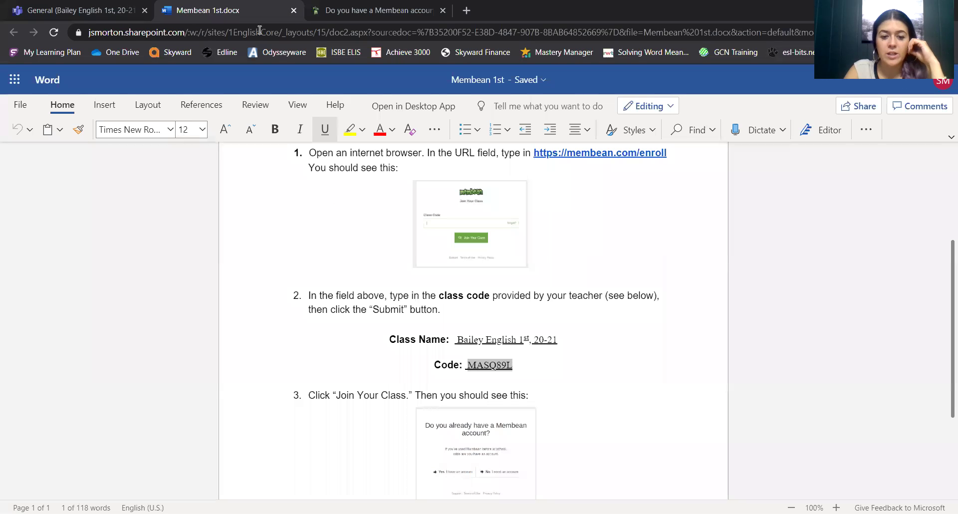
{"action": "scroll", "coordinate": [338, 392], "scroll_direction": "down", "scroll_amount": 3}
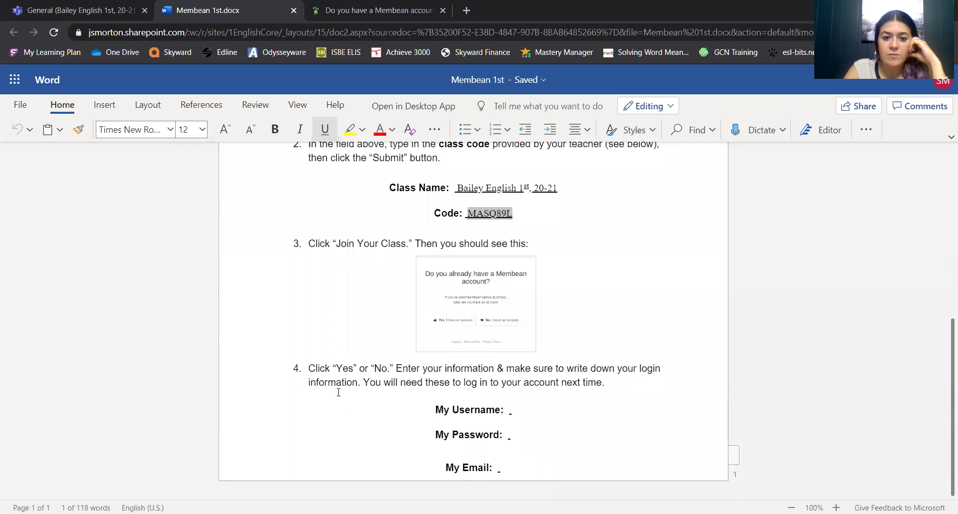
{"action": "left_click", "coordinate": [462, 336]}
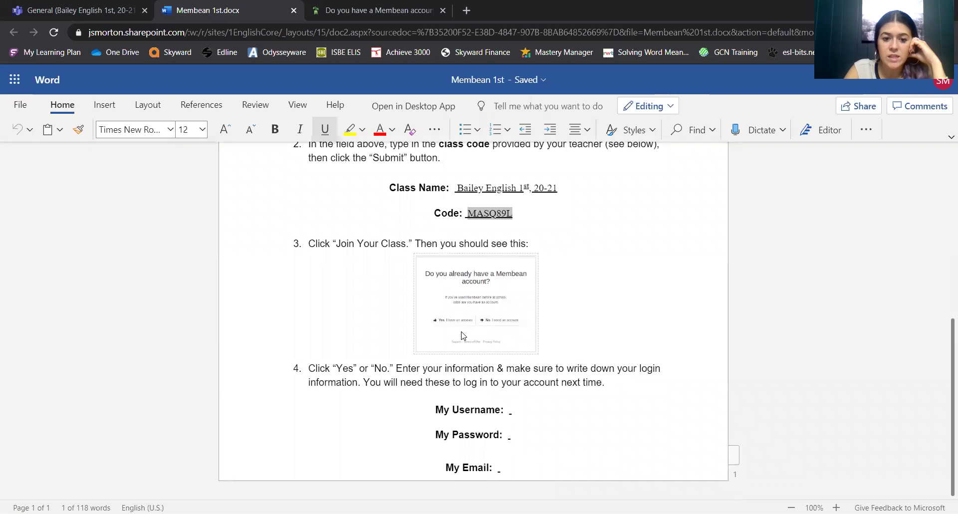
{"action": "left_click", "coordinate": [360, 373]}
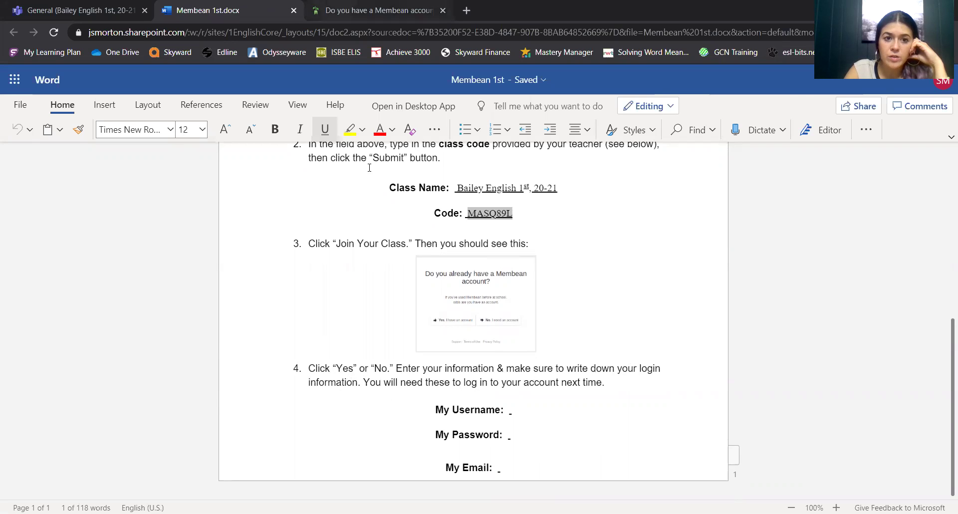
{"action": "left_click", "coordinate": [379, 10]}
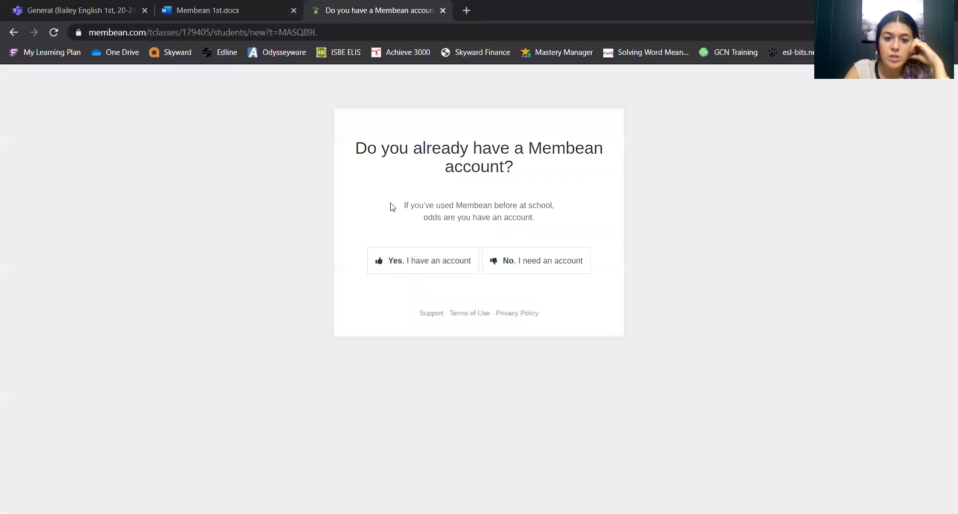
{"action": "left_click", "coordinate": [412, 276]}
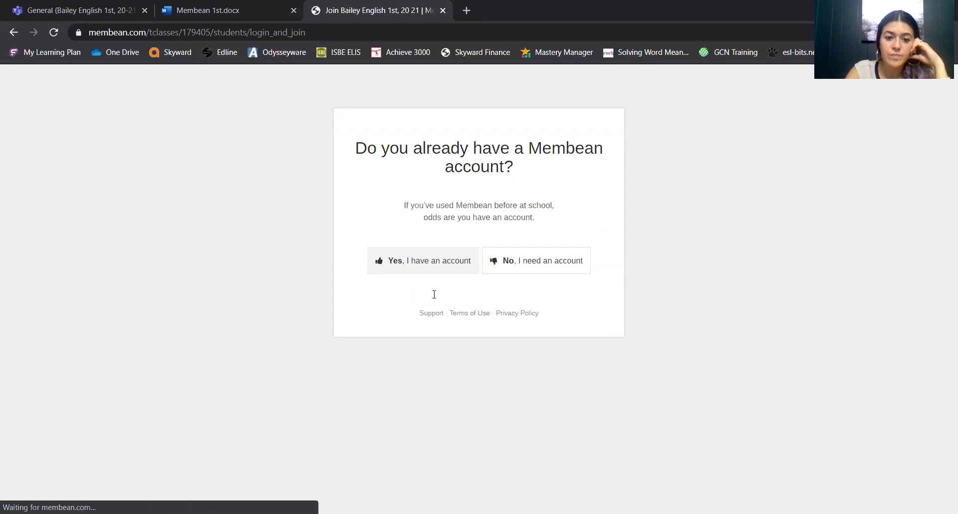
Go back to Membean's existing-account question and answer that a new account is needed
{"action": "mouse_move", "coordinate": [588, 229]}
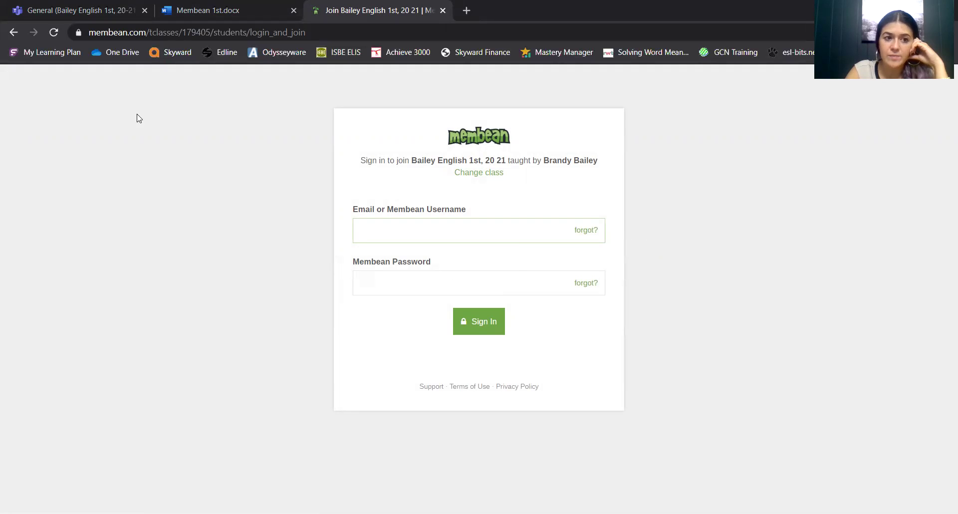
{"action": "left_click", "coordinate": [14, 32]}
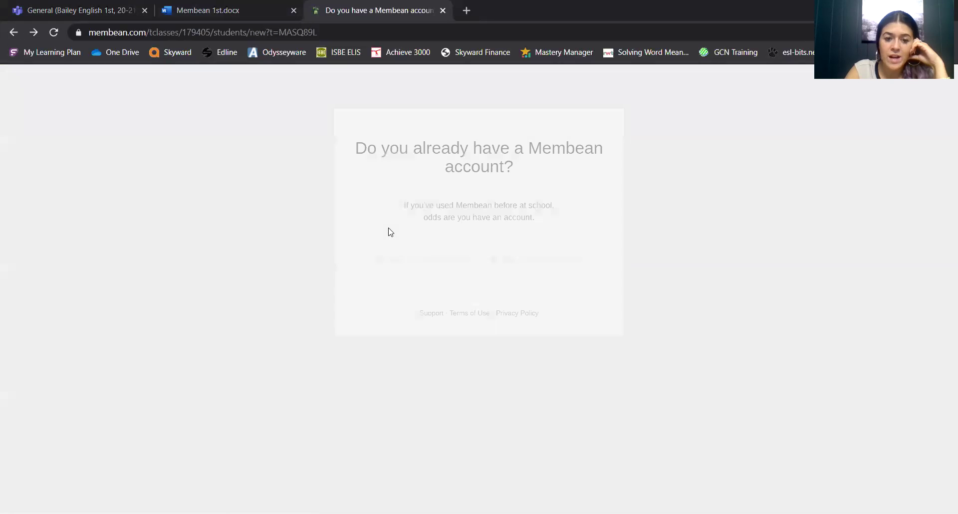
{"action": "left_click", "coordinate": [540, 269]}
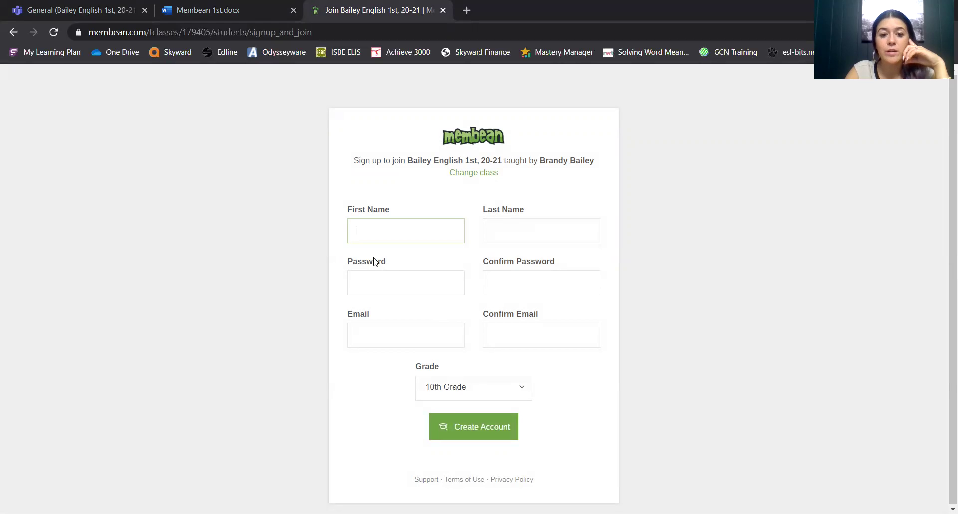
{"action": "left_click", "coordinate": [218, 10]}
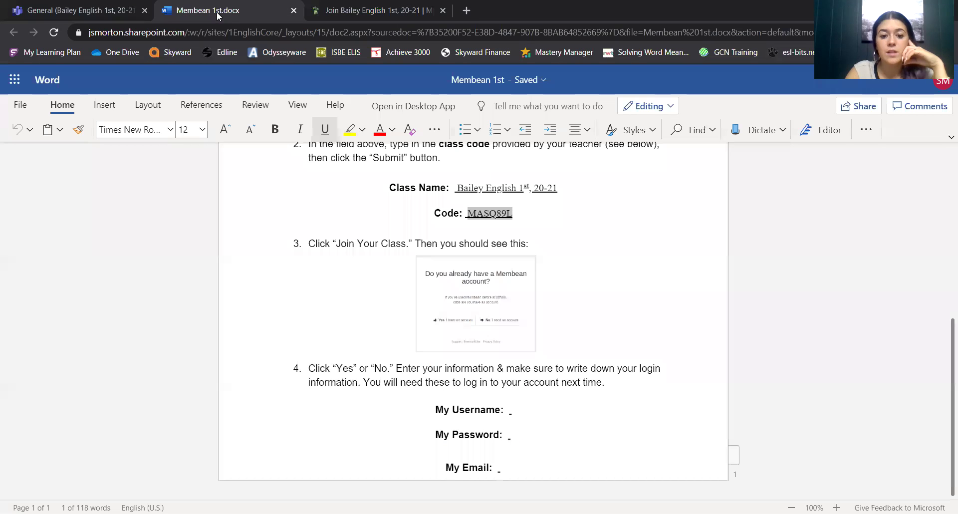
{"action": "double_click", "coordinate": [507, 409]}
{"action": "left_click", "coordinate": [516, 442]}
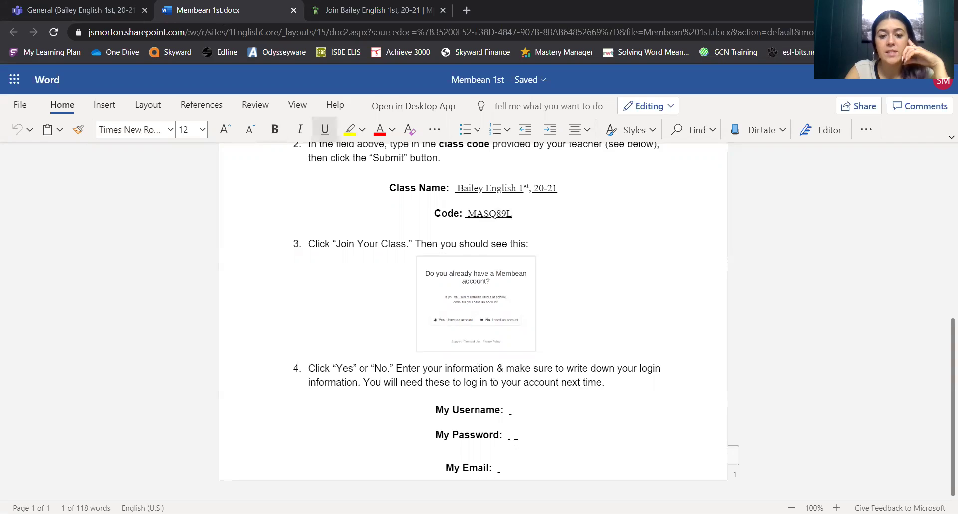
{"action": "left_click", "coordinate": [500, 466]}
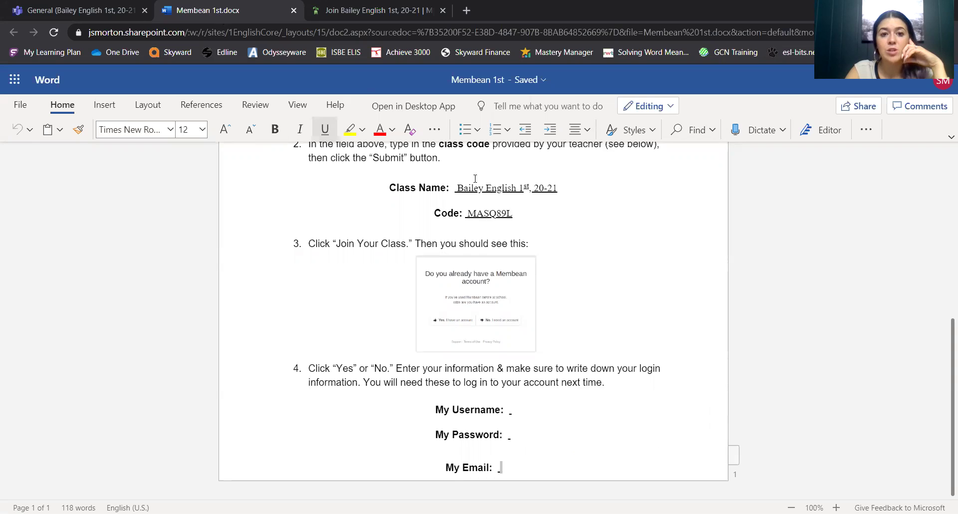
{"action": "left_click", "coordinate": [303, 21]}
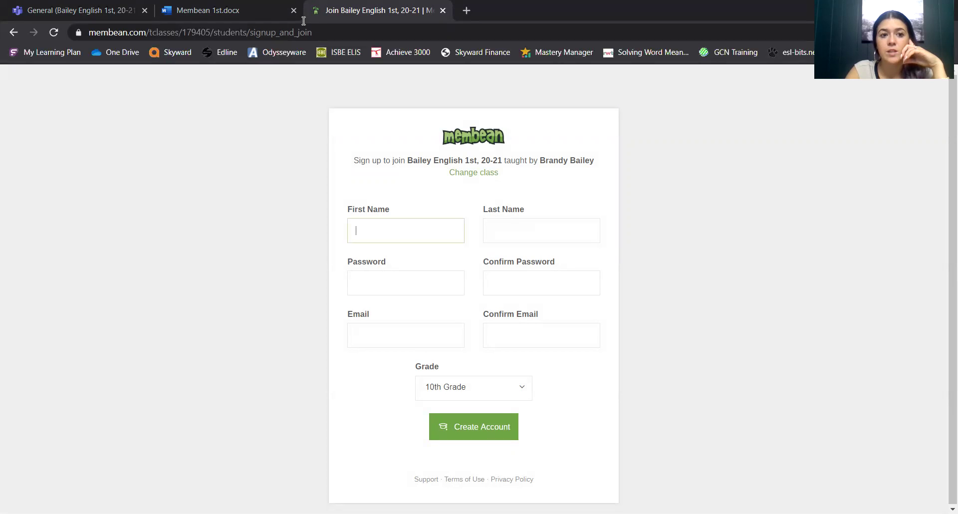
{"action": "left_click", "coordinate": [226, 16]}
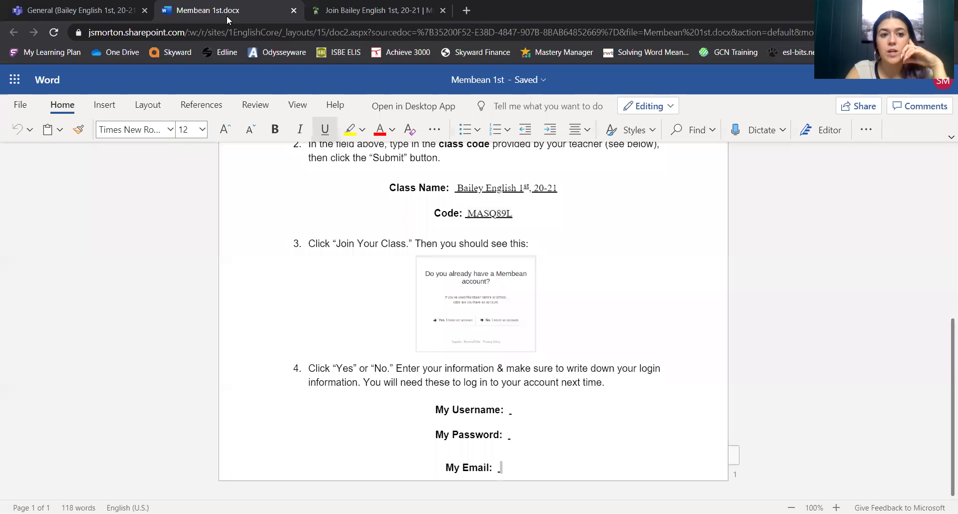
Open NoRedInk 1st.docx from the Teams assignment in Word Online and read its directions for existing and new accounts
{"action": "left_click", "coordinate": [55, 12]}
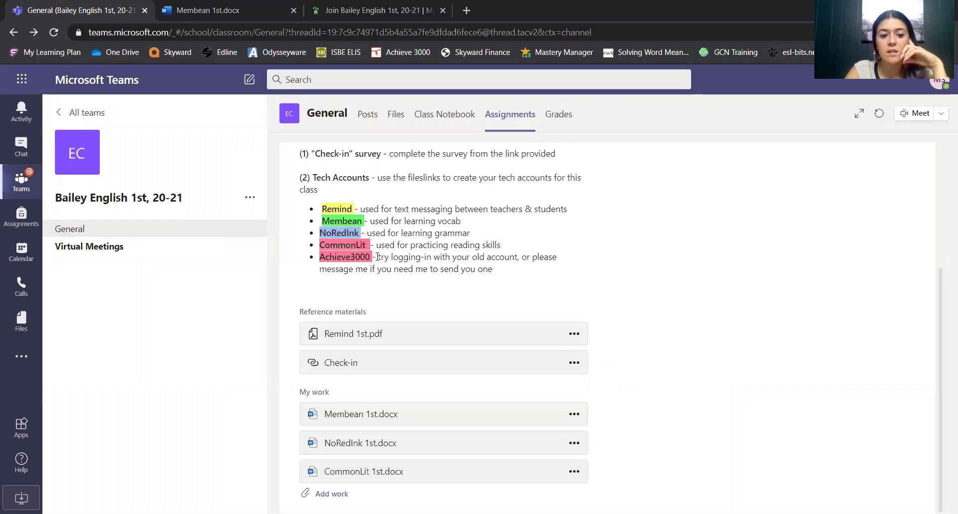
{"action": "left_click", "coordinate": [574, 442]}
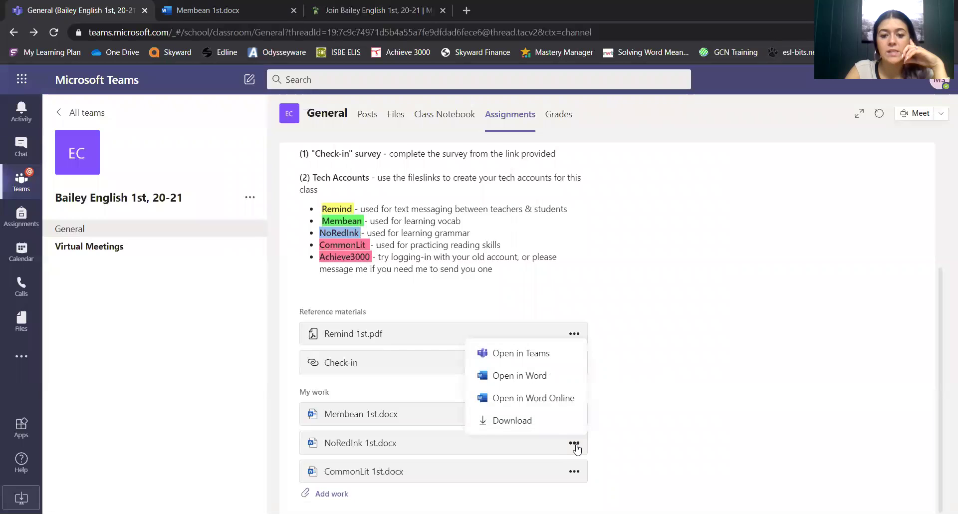
{"action": "left_click", "coordinate": [542, 399]}
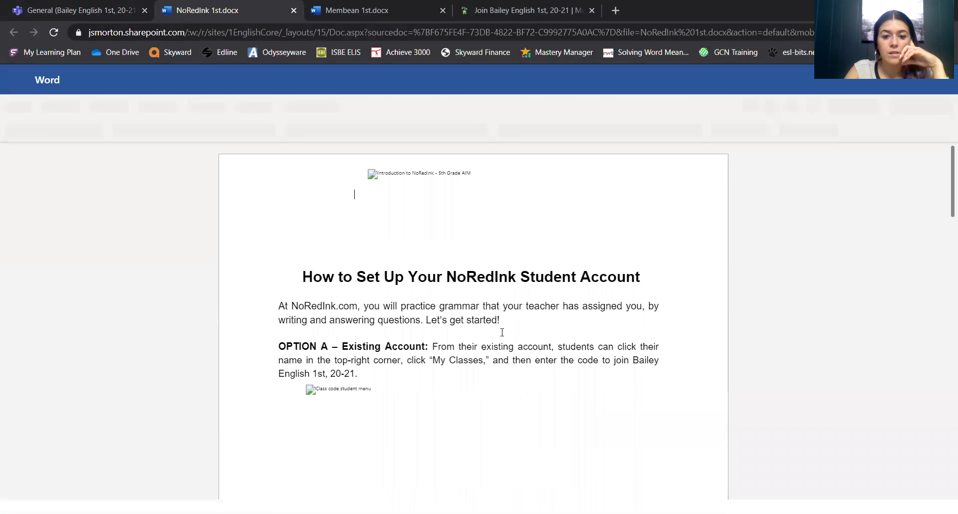
{"action": "scroll", "coordinate": [502, 333], "scroll_direction": "down", "scroll_amount": 2}
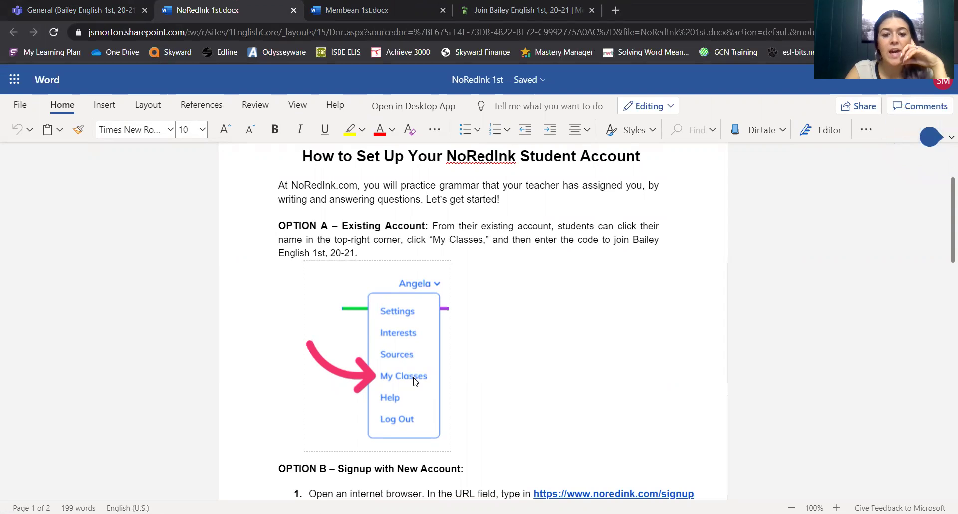
{"action": "scroll", "coordinate": [415, 379], "scroll_direction": "down", "scroll_amount": 2}
{"action": "scroll", "coordinate": [415, 381], "scroll_direction": "down", "scroll_amount": 1}
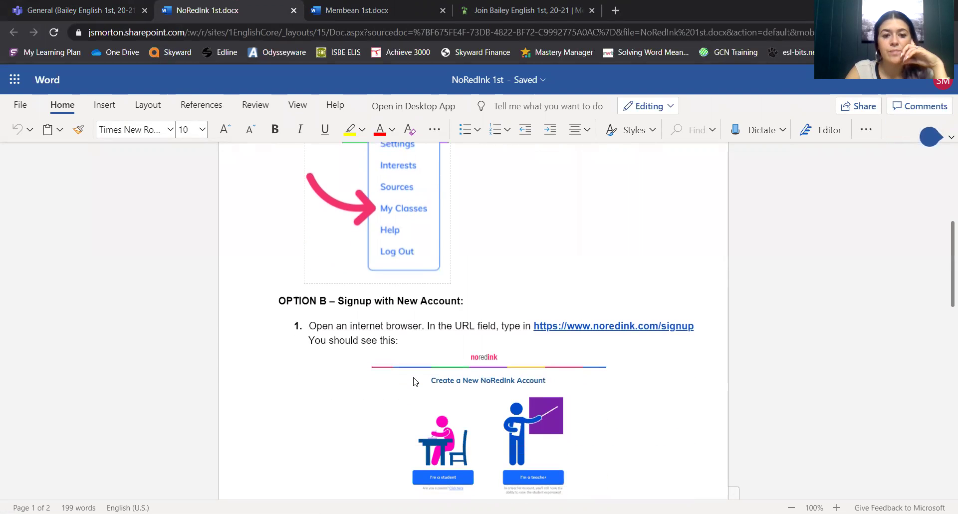
{"action": "scroll", "coordinate": [414, 381], "scroll_direction": "up", "scroll_amount": 3}
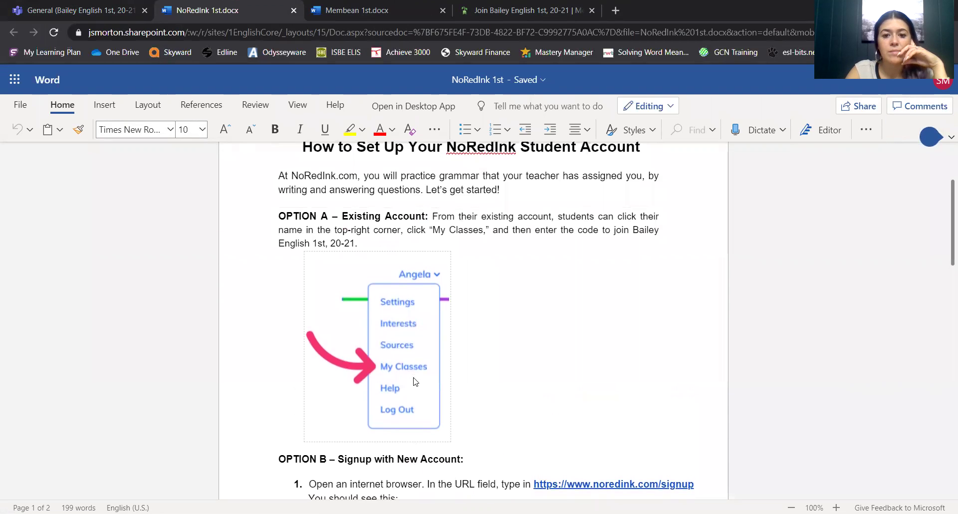
{"action": "scroll", "coordinate": [415, 382], "scroll_direction": "down", "scroll_amount": 8}
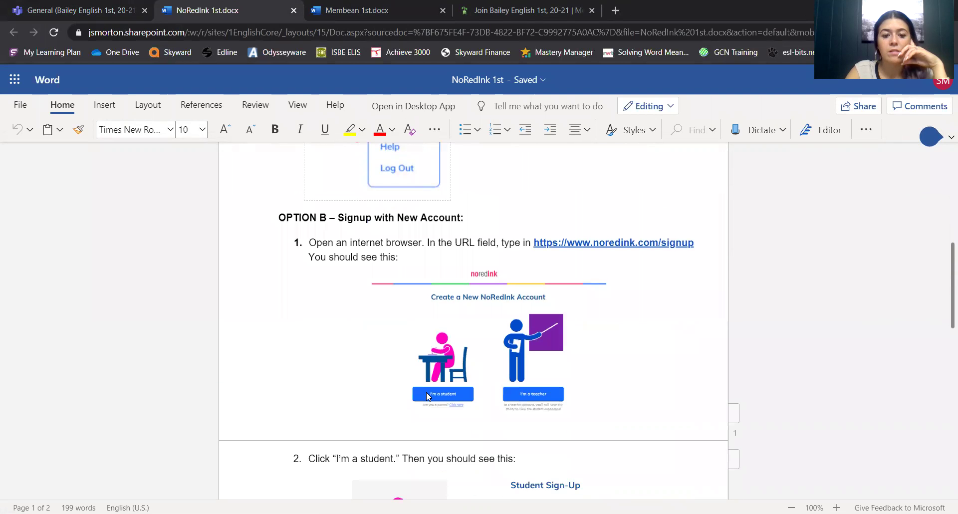
{"action": "scroll", "coordinate": [427, 396], "scroll_direction": "down", "scroll_amount": 5}
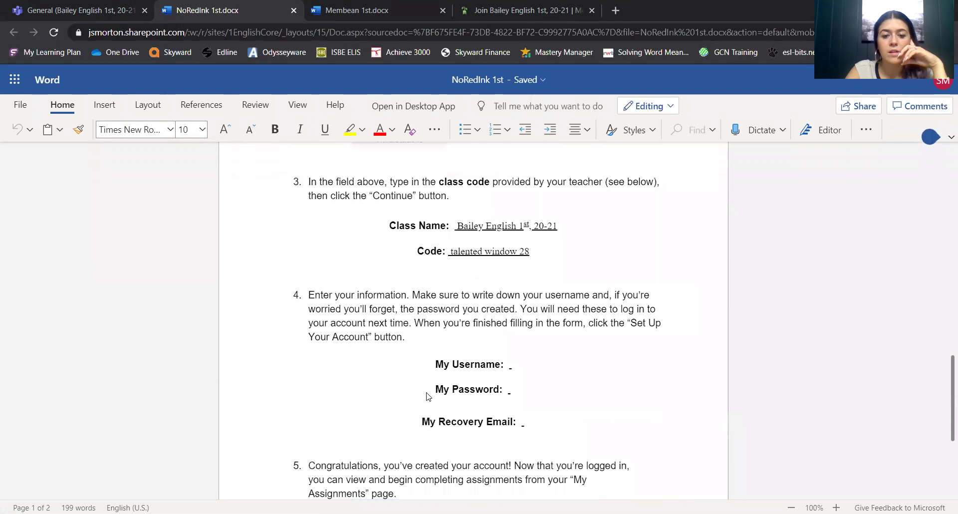
{"action": "scroll", "coordinate": [476, 255], "scroll_direction": "up", "scroll_amount": 8}
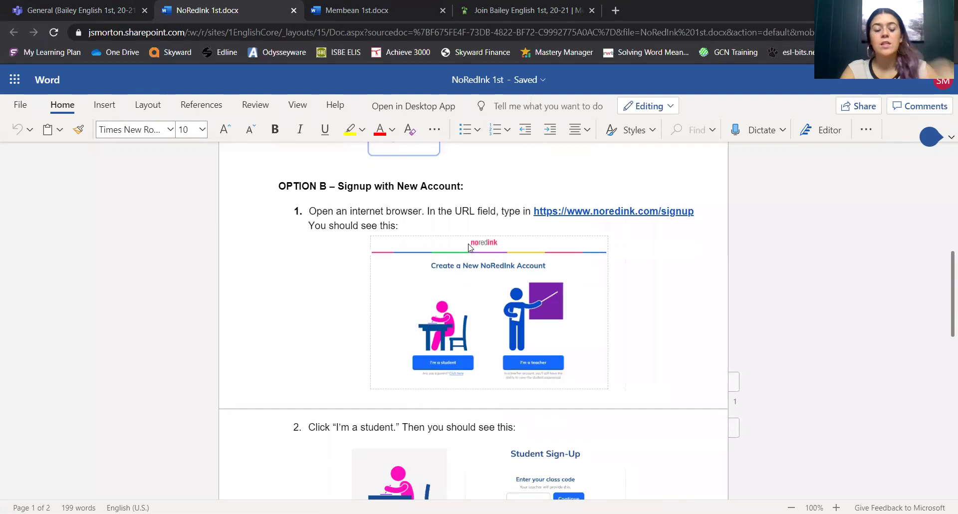
{"action": "scroll", "coordinate": [470, 247], "scroll_direction": "down", "scroll_amount": 1}
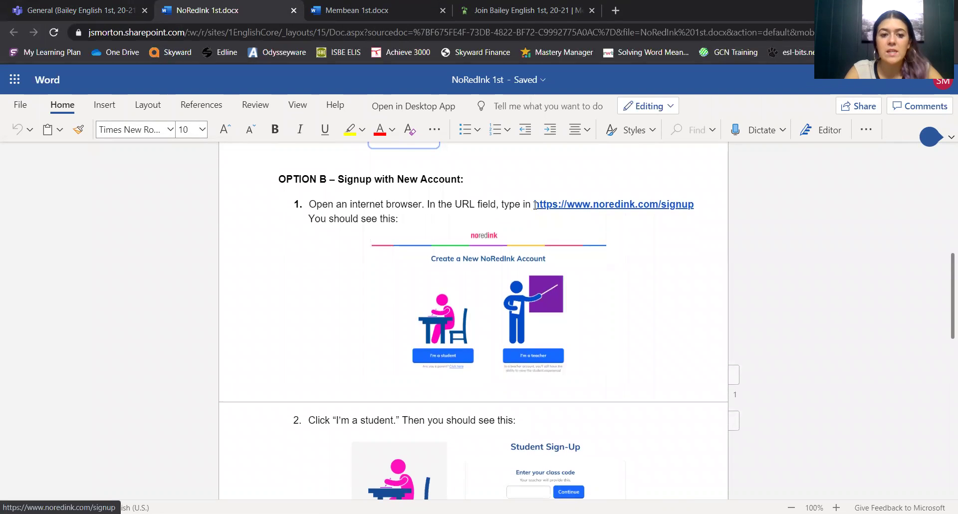
{"action": "left_click_drag", "start_coordinate": [533, 204], "coordinate": [697, 204]}
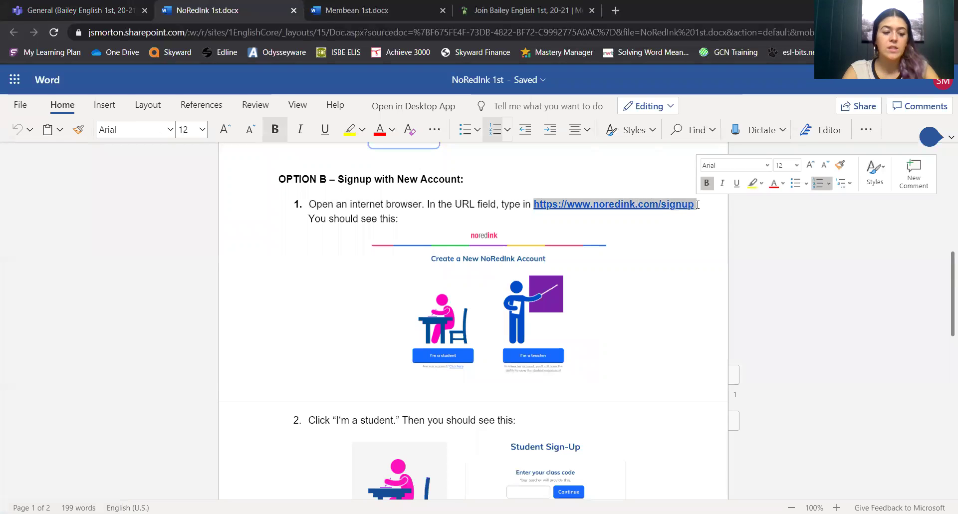
{"action": "key", "text": "ctrl+Tab"}
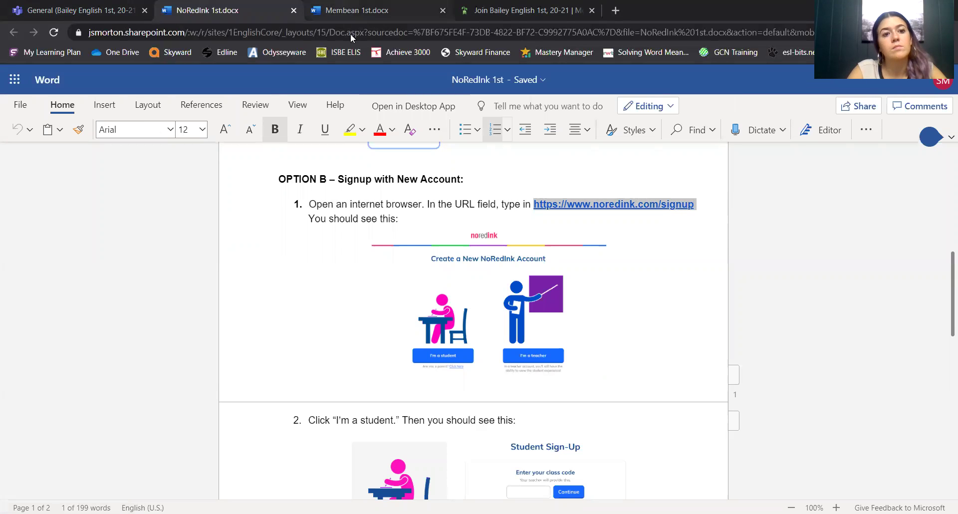
{"action": "left_click", "coordinate": [331, 32]}
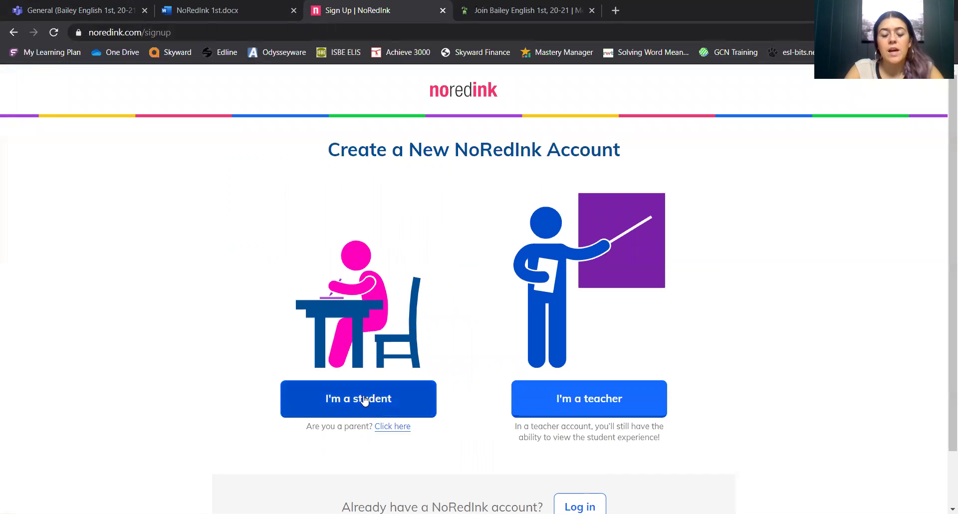
{"action": "left_click", "coordinate": [367, 401]}
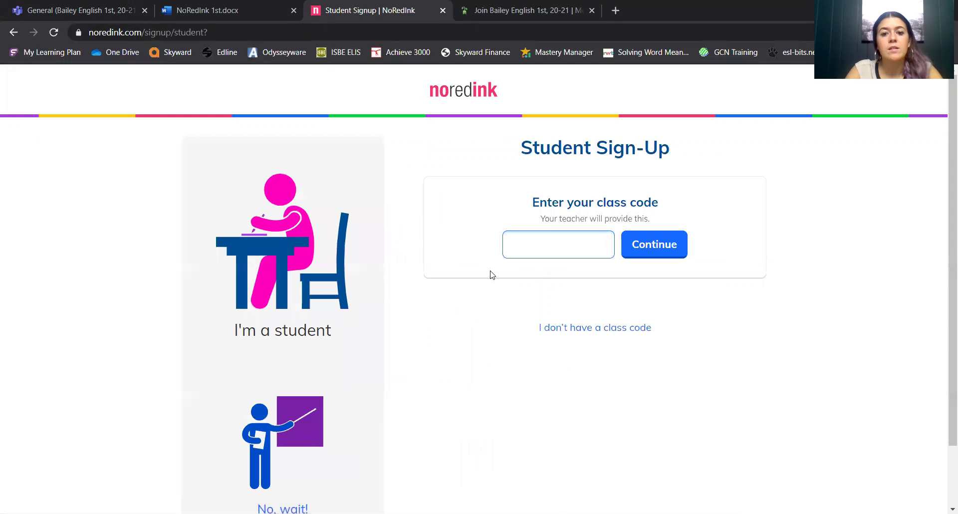
Copy the class code from the NoRedInk directions and submit it on the Student Sign-Up page
{"action": "left_click", "coordinate": [214, 10]}
{"action": "scroll", "coordinate": [306, 254], "scroll_direction": "down", "scroll_amount": 10}
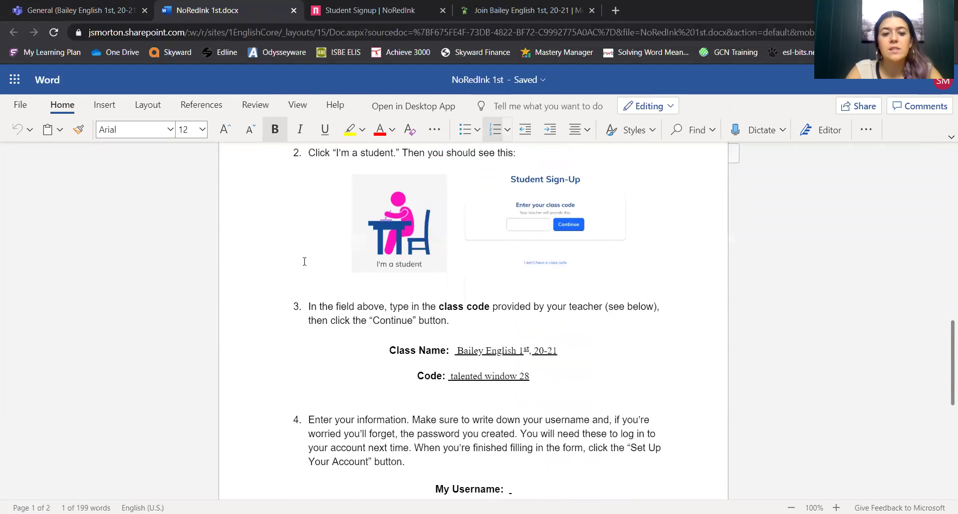
{"action": "scroll", "coordinate": [304, 261], "scroll_direction": "down", "scroll_amount": 1}
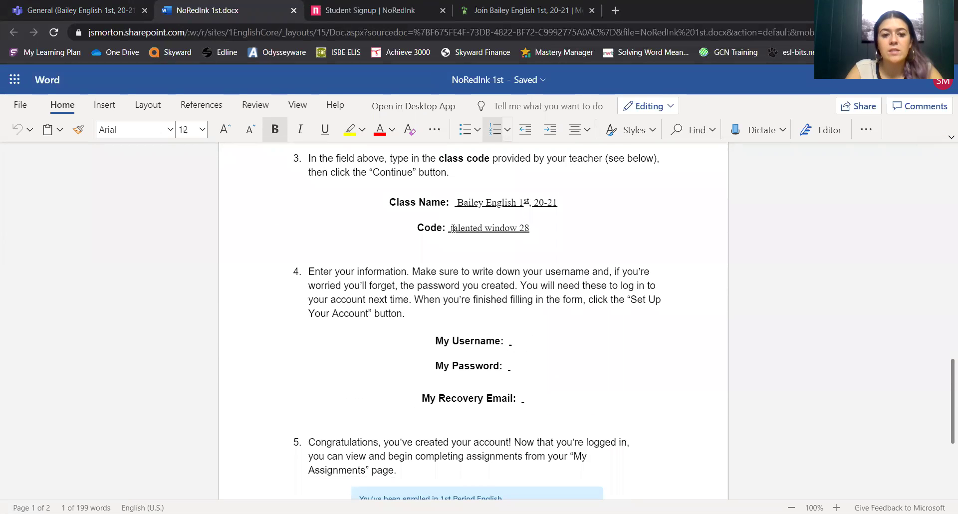
{"action": "left_click_drag", "start_coordinate": [449, 228], "coordinate": [531, 229]}
{"action": "key", "text": "ctrl+c"}
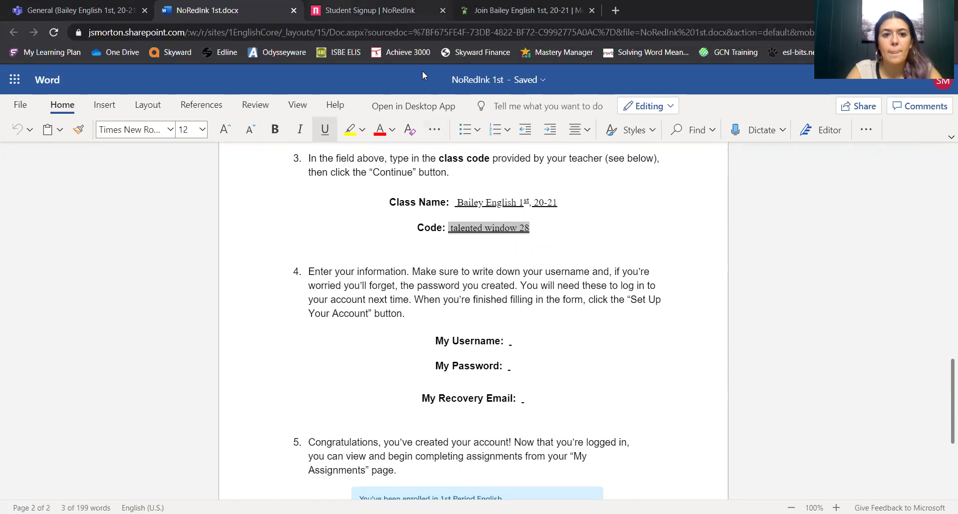
{"action": "left_click", "coordinate": [369, 10]}
{"action": "left_click", "coordinate": [507, 233]}
{"action": "key", "text": "ctrl+v"}
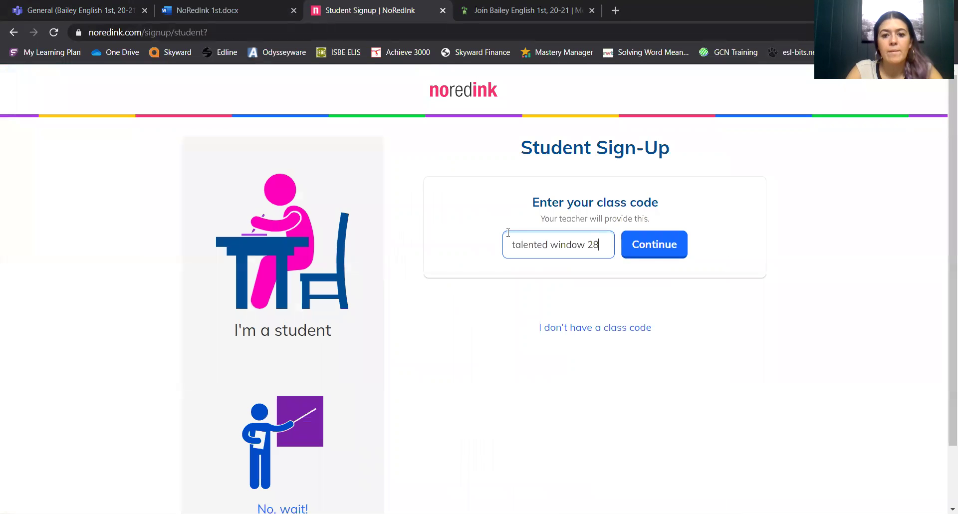
{"action": "left_click", "coordinate": [653, 254]}
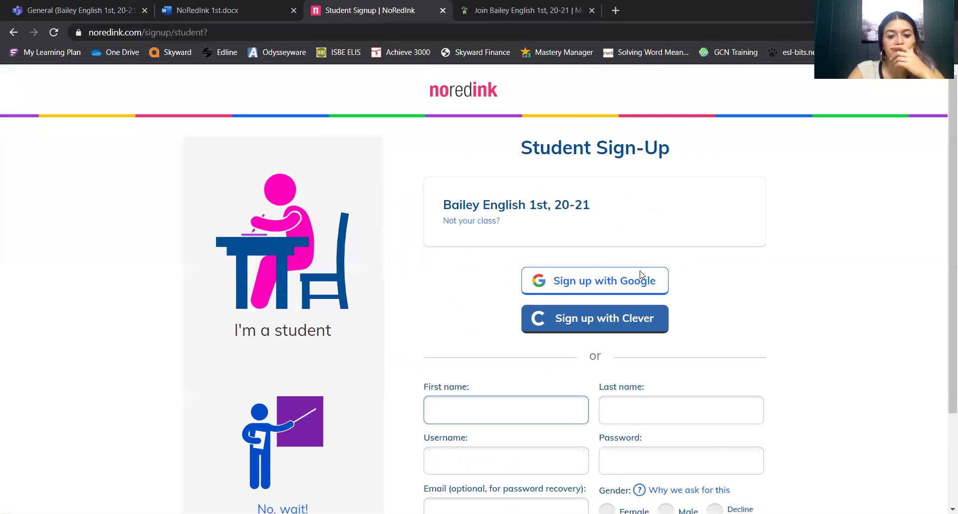
Review the NoRedInk sign-up form fields, the login information blanks in the directions, and the final enrollment step
{"action": "scroll", "coordinate": [440, 429], "scroll_direction": "down", "scroll_amount": 3}
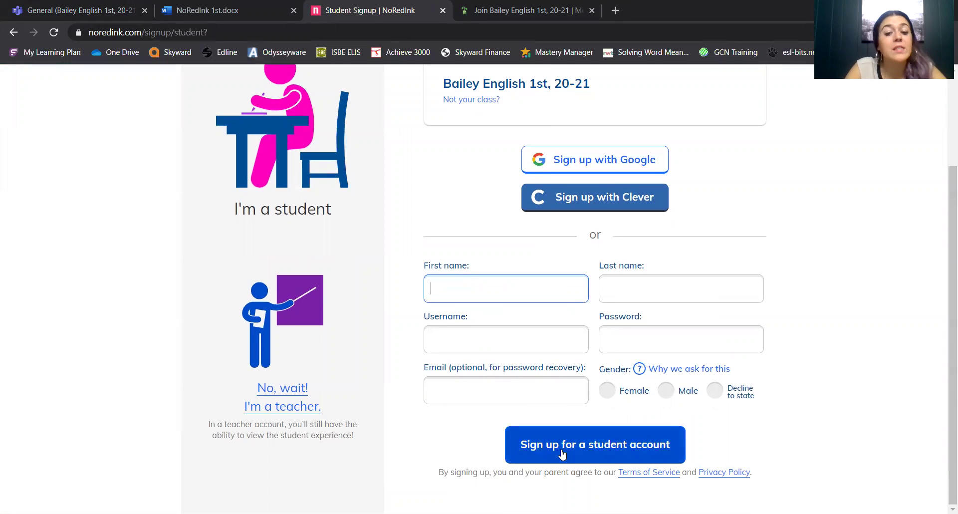
{"action": "left_click", "coordinate": [207, 4]}
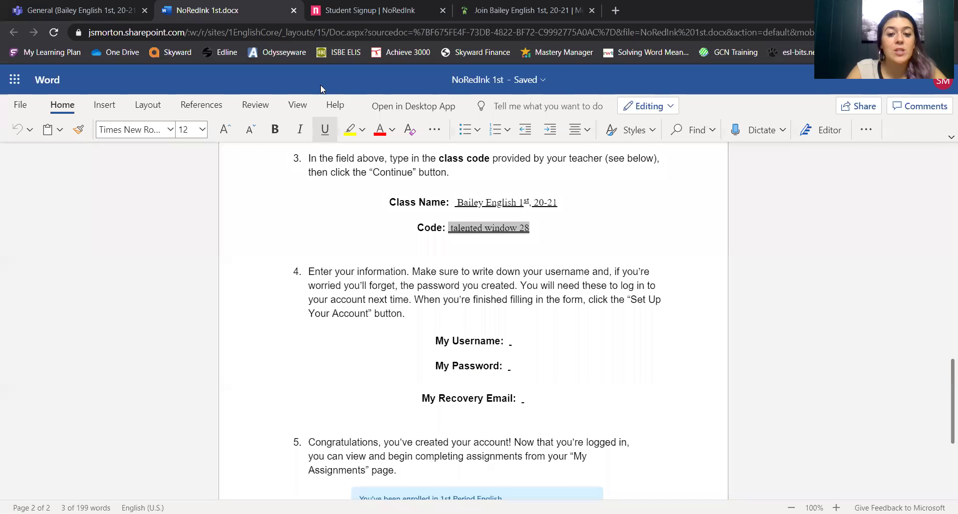
{"action": "left_click", "coordinate": [507, 349]}
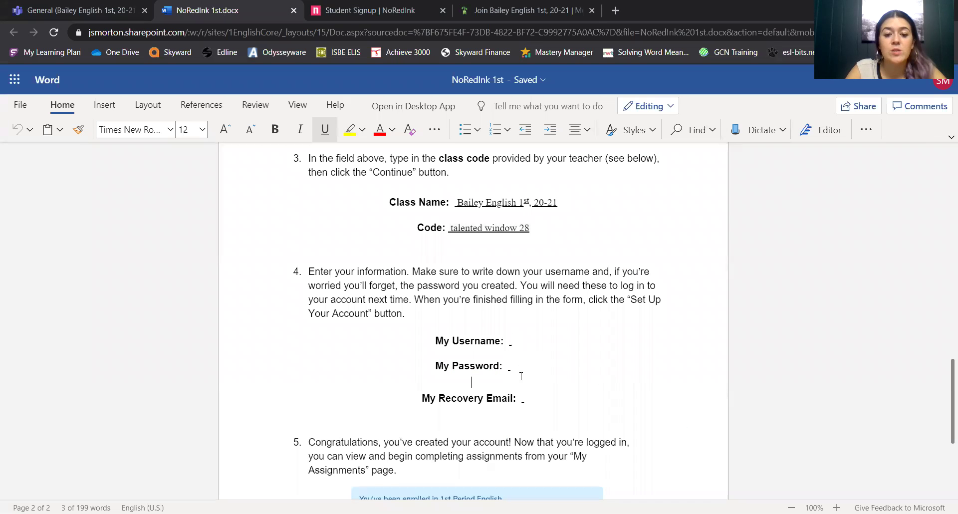
{"action": "left_click", "coordinate": [518, 397]}
{"action": "left_click", "coordinate": [525, 398]}
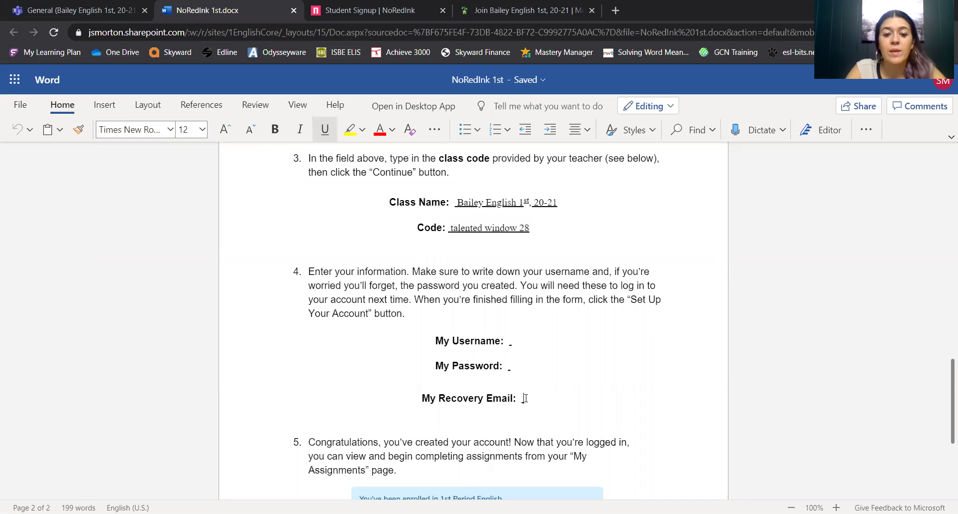
{"action": "scroll", "coordinate": [524, 397], "scroll_direction": "down", "scroll_amount": 3}
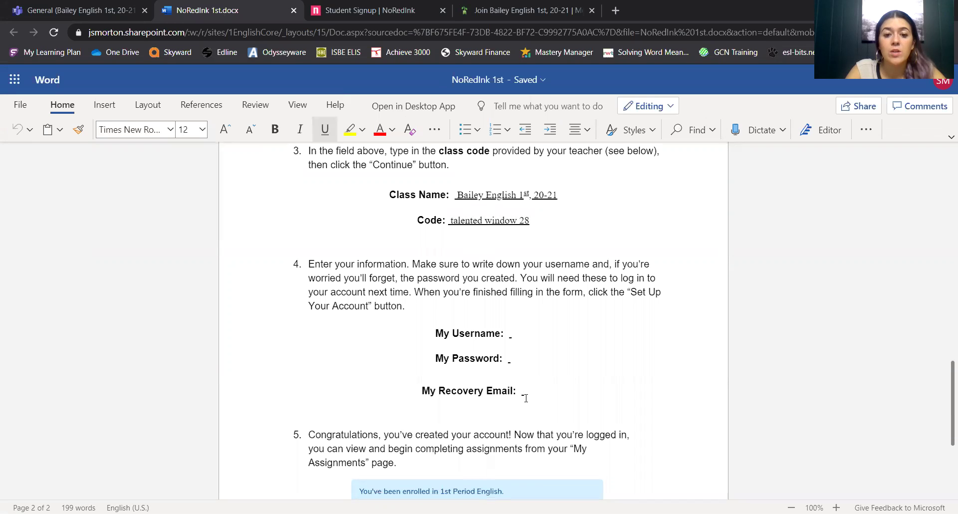
{"action": "scroll", "coordinate": [526, 397], "scroll_direction": "down", "scroll_amount": 5}
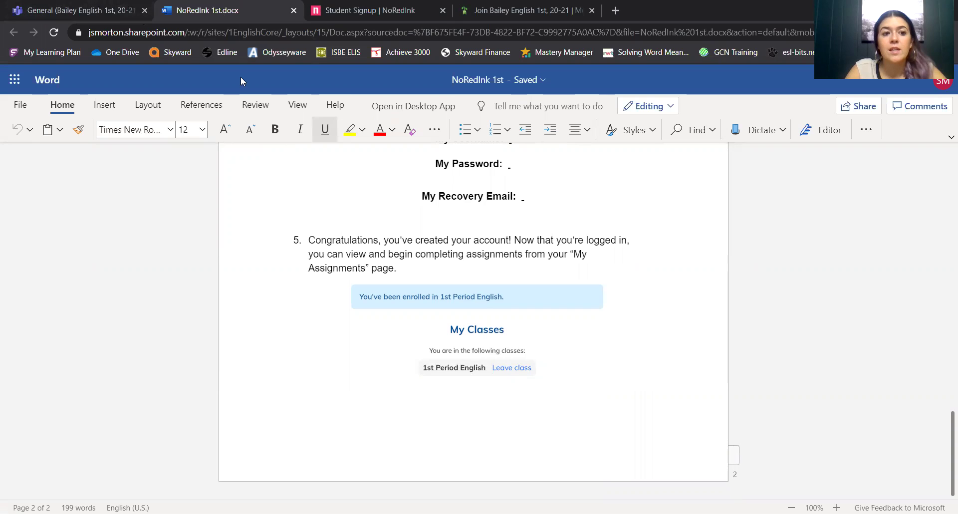
Close the NoRedInk and Membean tabs, and open CommonLit 1st.docx from the Teams assignment in Word Online
{"action": "middle_click", "coordinate": [202, 4]}
{"action": "middle_click", "coordinate": [202, 4]}
{"action": "middle_click", "coordinate": [199, 7]}
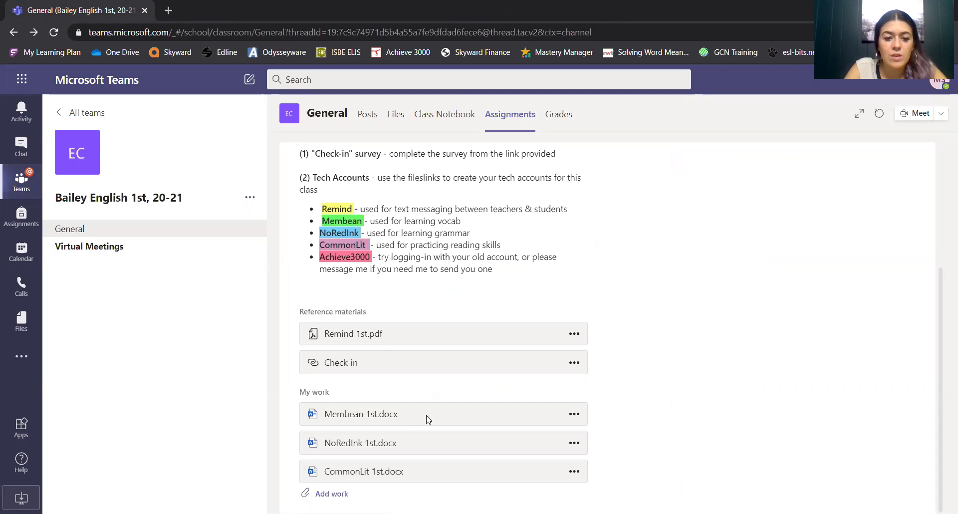
{"action": "left_click", "coordinate": [574, 471]}
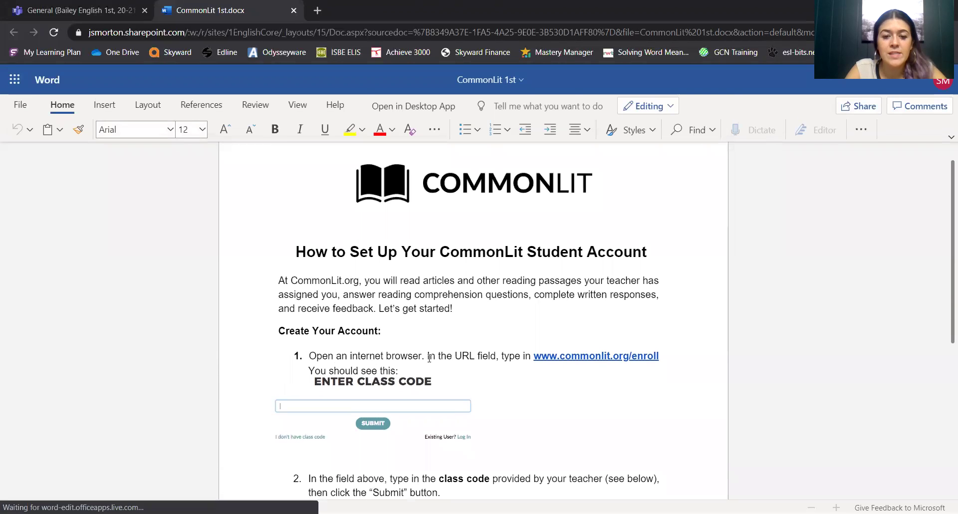
{"action": "left_click_drag", "start_coordinate": [548, 354], "coordinate": [657, 358]}
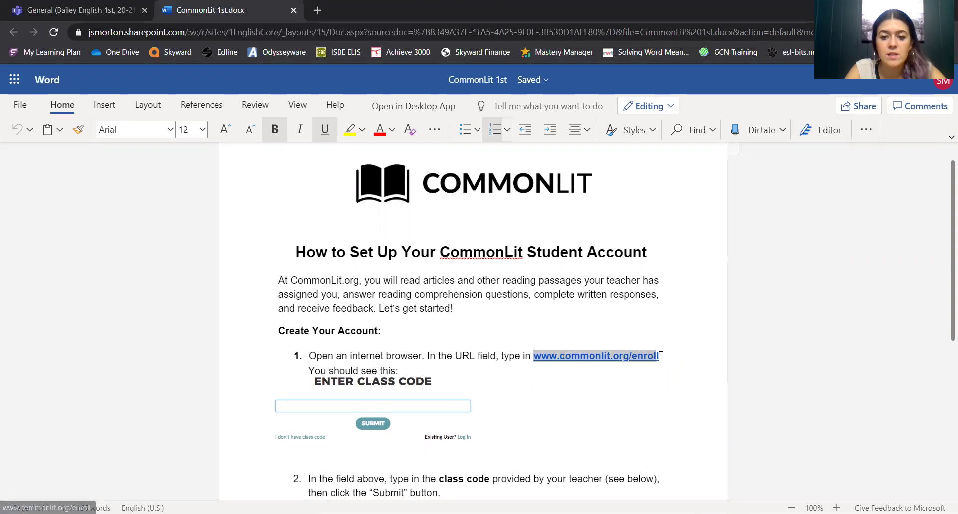
{"action": "left_click", "coordinate": [663, 357]}
{"action": "left_click_drag", "start_coordinate": [532, 354], "coordinate": [664, 360]}
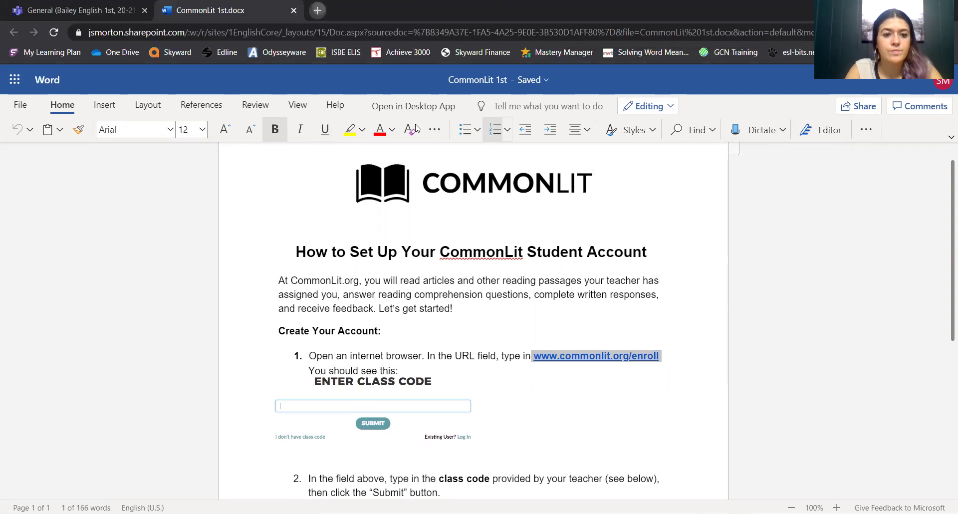
{"action": "key", "text": "ctrl+t"}
{"action": "key", "text": "ctrl+v"}
{"action": "key", "text": "Return"}
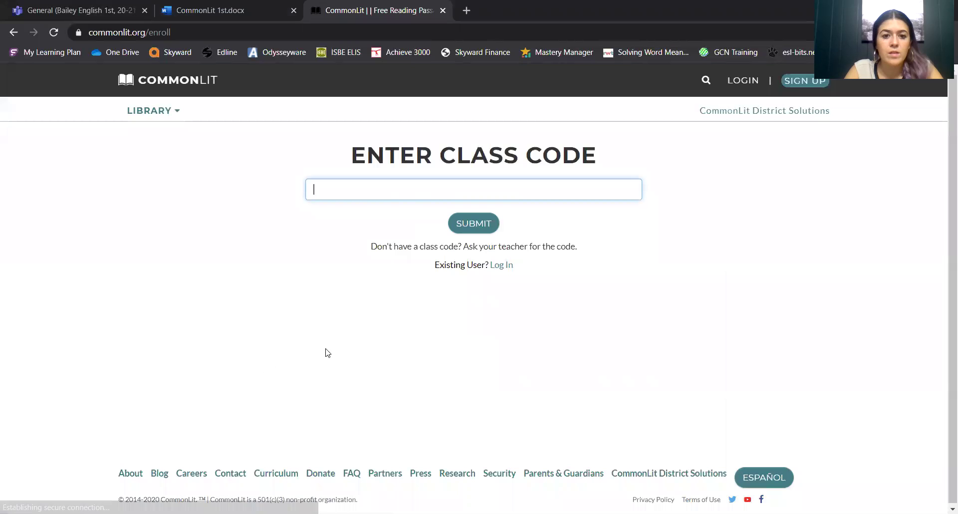
Copy the class code from the CommonLit directions and submit it on the Enter Class Code page
{"action": "left_click", "coordinate": [227, 6]}
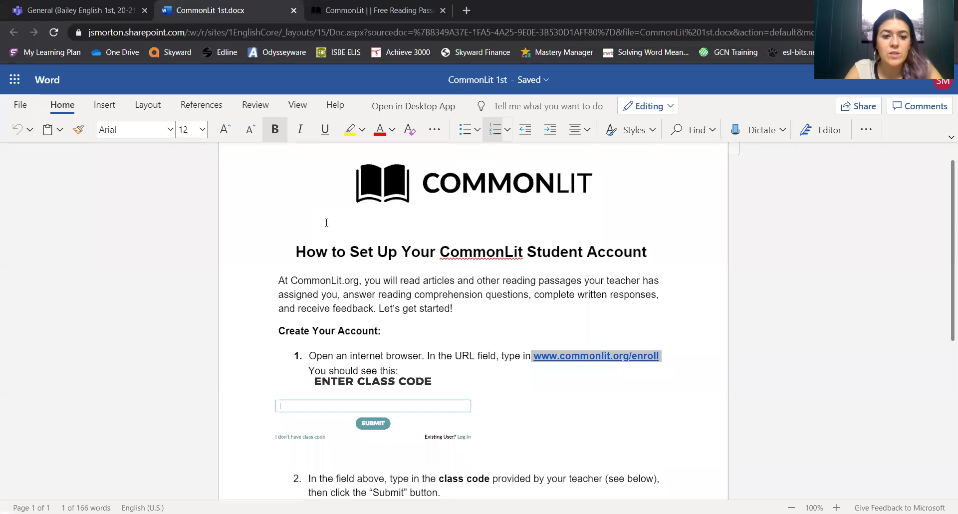
{"action": "scroll", "coordinate": [327, 222], "scroll_direction": "down", "scroll_amount": 4}
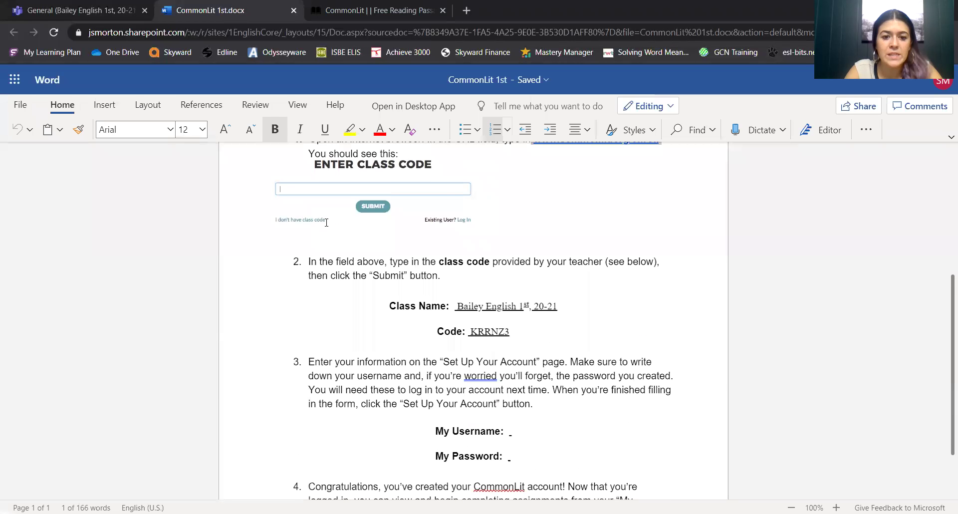
{"action": "scroll", "coordinate": [326, 222], "scroll_direction": "down", "scroll_amount": 1}
{"action": "double_click", "coordinate": [495, 307]}
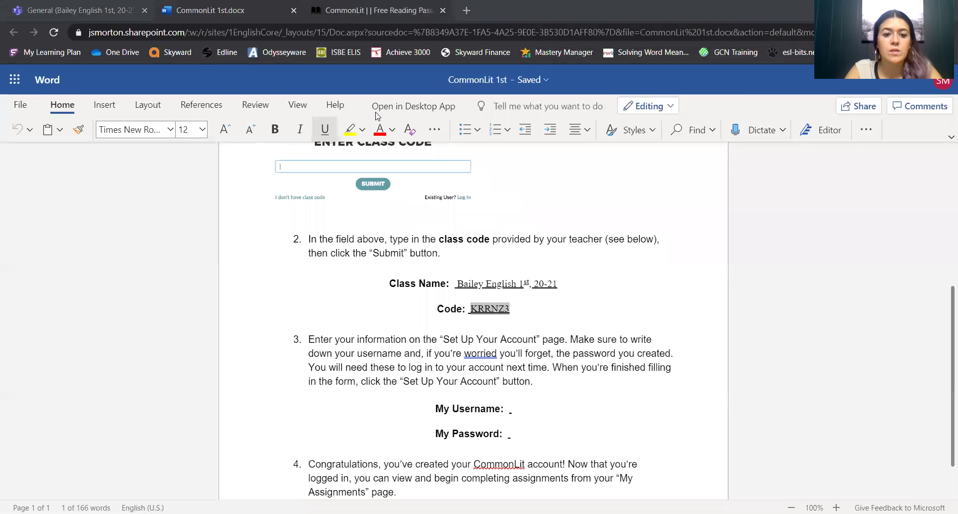
{"action": "key", "text": "ctrl+Tab"}
{"action": "key", "text": "ctrl+v"}
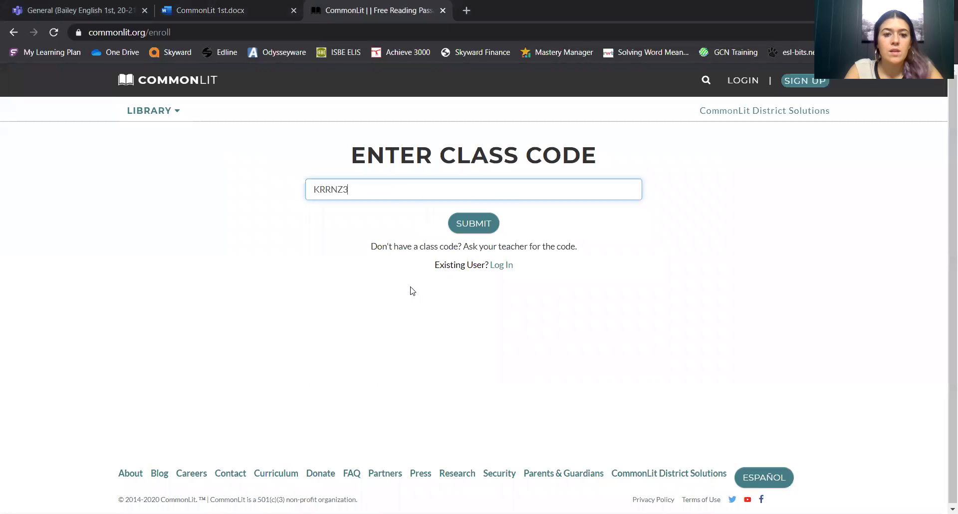
{"action": "left_click", "coordinate": [482, 223]}
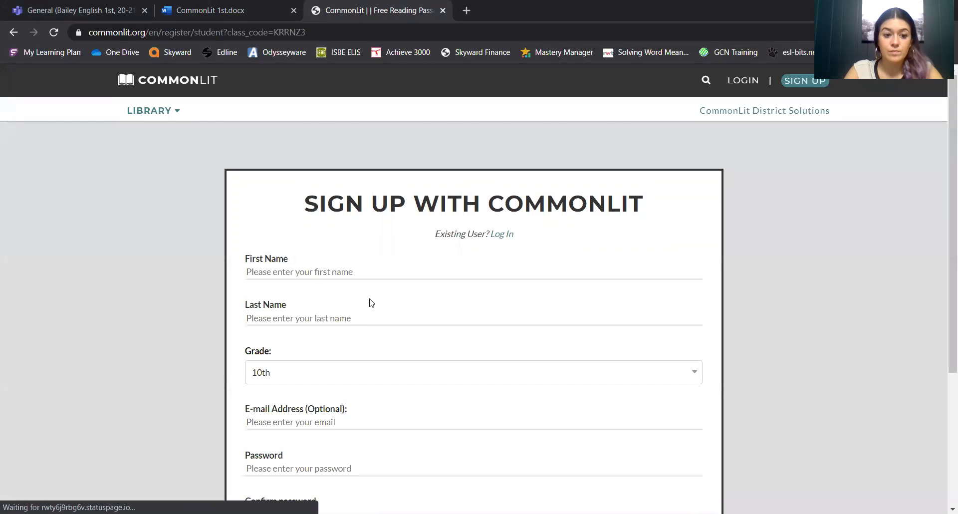
Review the CommonLit sign-up form fields and the username and password blanks in the directions document
{"action": "scroll", "coordinate": [349, 331], "scroll_direction": "down", "scroll_amount": 3}
{"action": "scroll", "coordinate": [349, 332], "scroll_direction": "up", "scroll_amount": 1}
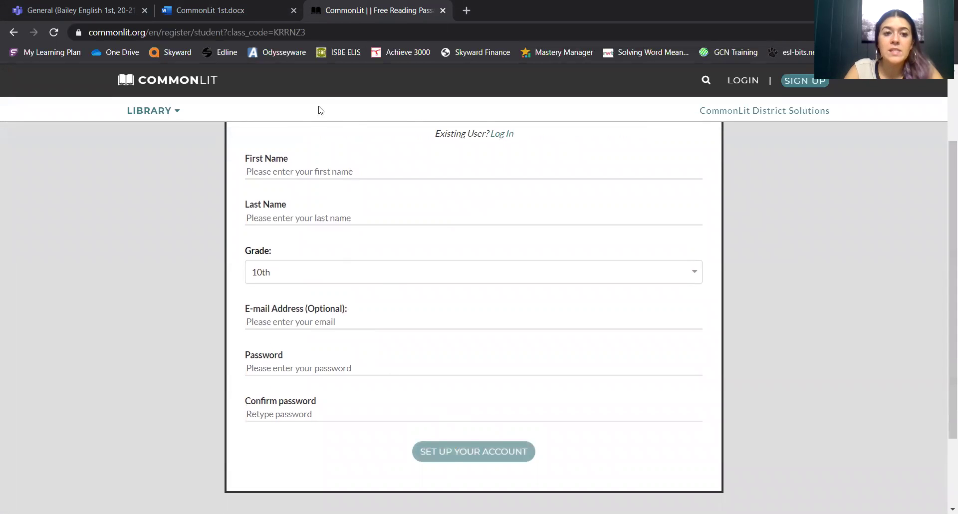
{"action": "left_click", "coordinate": [202, 5]}
{"action": "scroll", "coordinate": [315, 284], "scroll_direction": "down", "scroll_amount": 1}
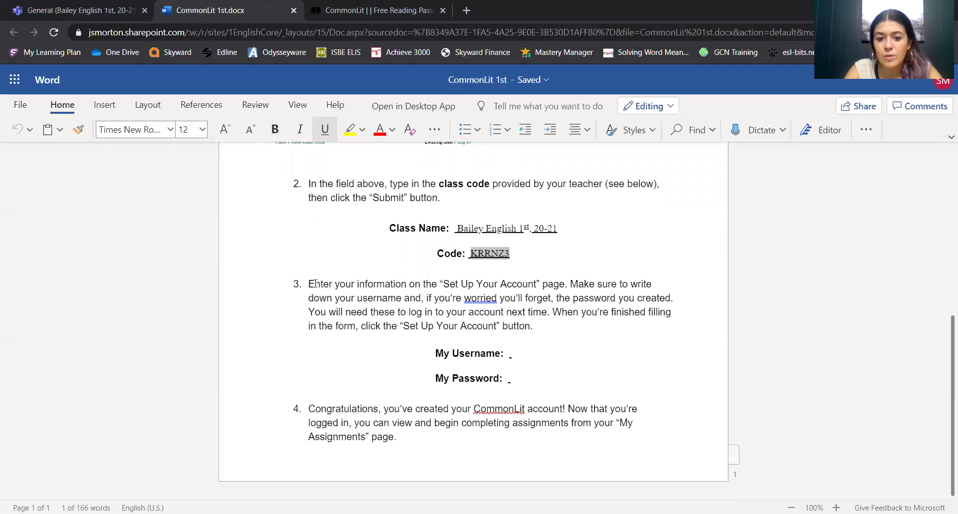
{"action": "left_click", "coordinate": [514, 356]}
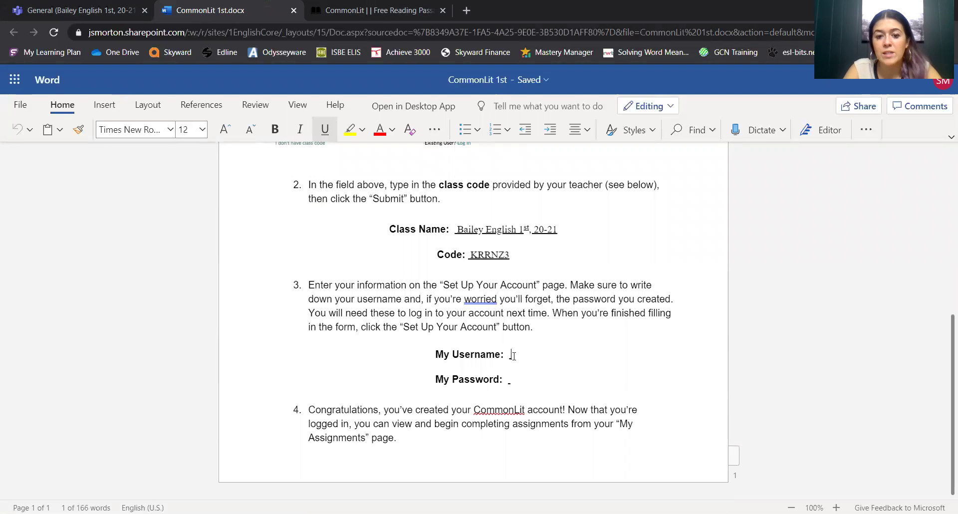
{"action": "left_click", "coordinate": [512, 381]}
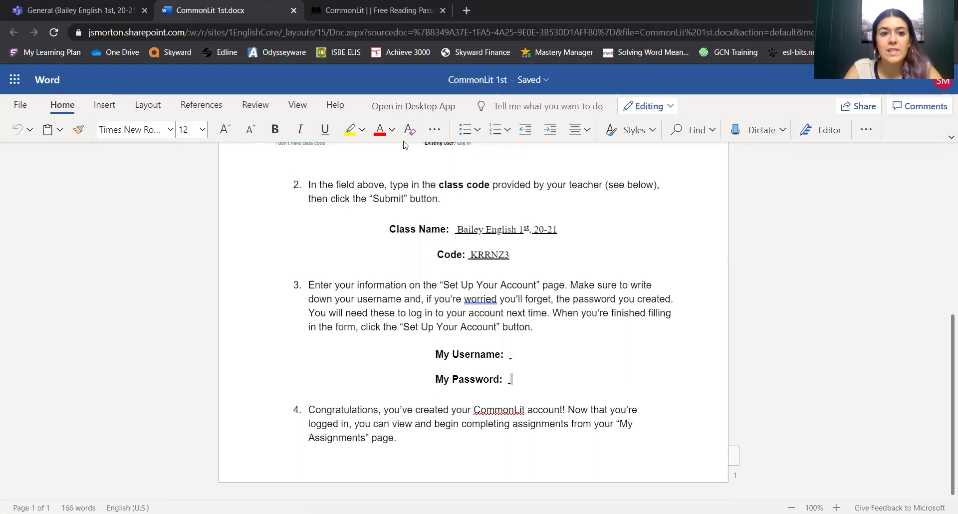
Close the CommonLit directions and sign-up tabs, and open achieve3000.com in a new tab
{"action": "key", "text": "ctrl+w"}
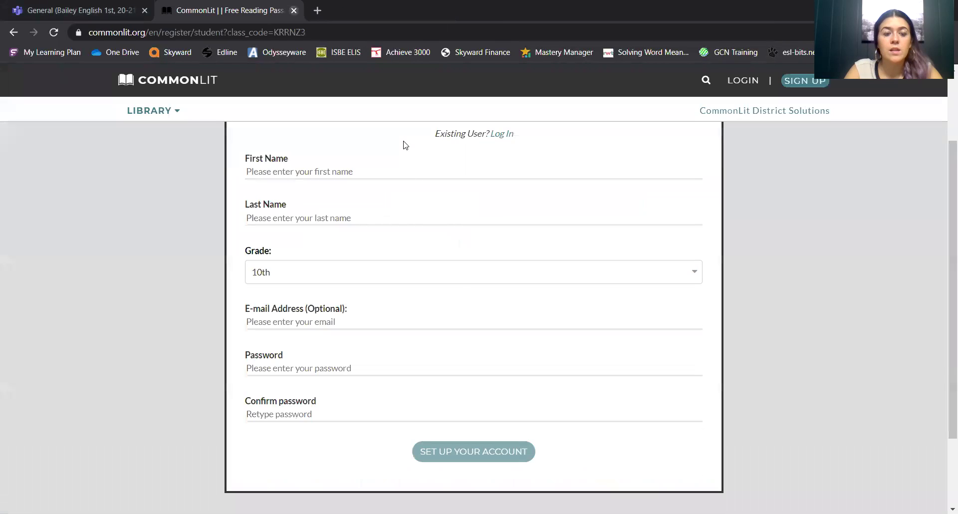
{"action": "key", "text": "ctrl+w"}
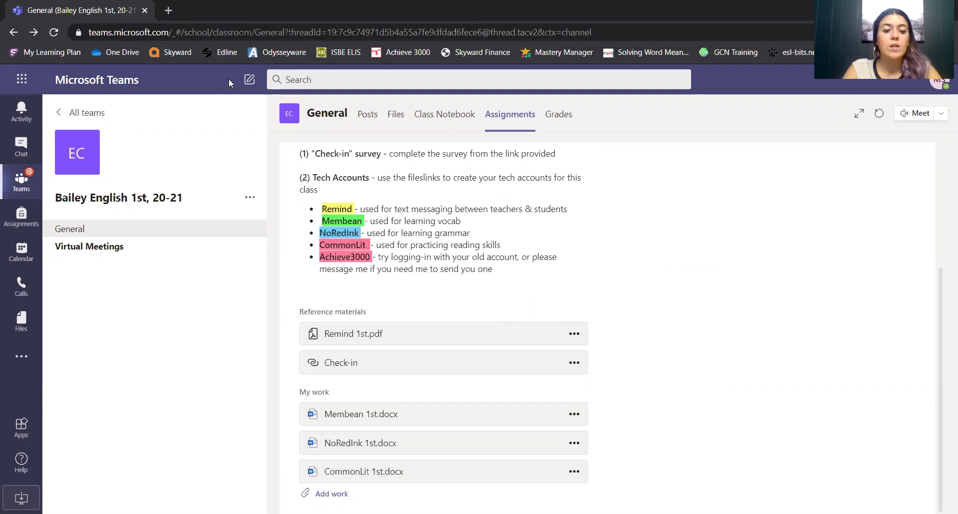
{"action": "left_click", "coordinate": [168, 9]}
{"action": "type", "text": "ach"}
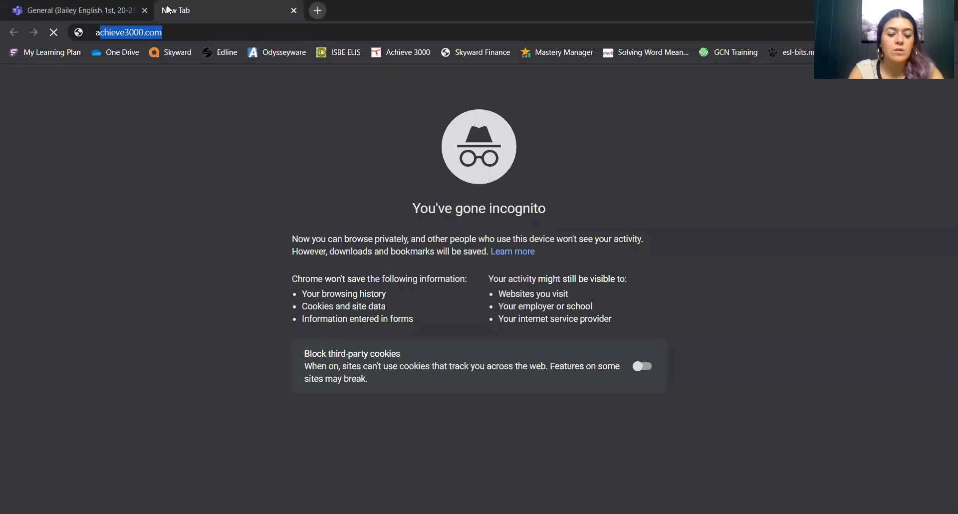
{"action": "type", "text": "ieve"}
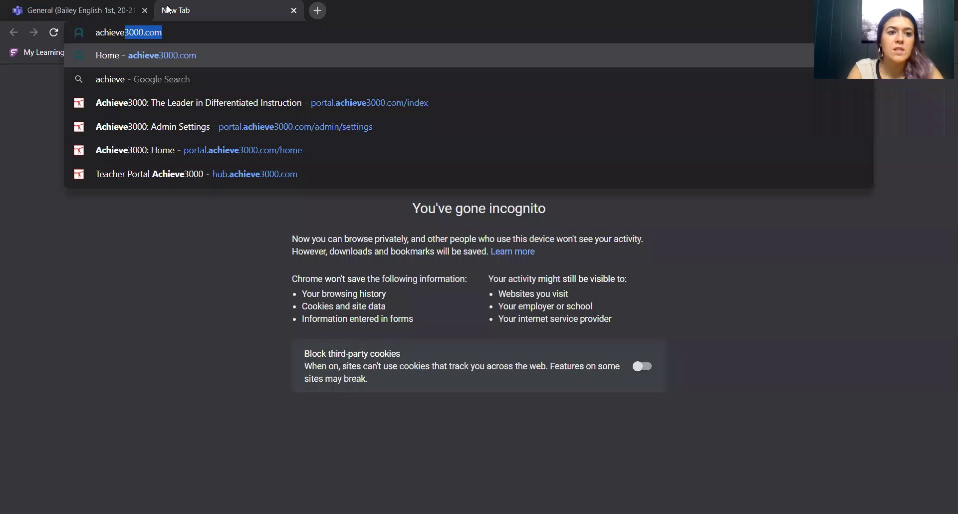
{"action": "key", "text": "Return"}
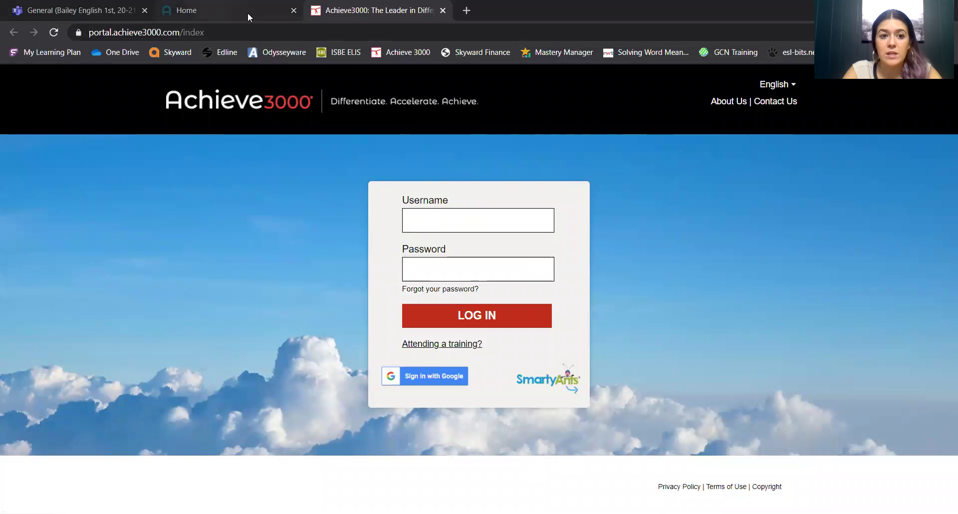
Return to the Orientation Week assignment in Teams and locate its option for turning in the work
{"action": "left_click", "coordinate": [72, 11]}
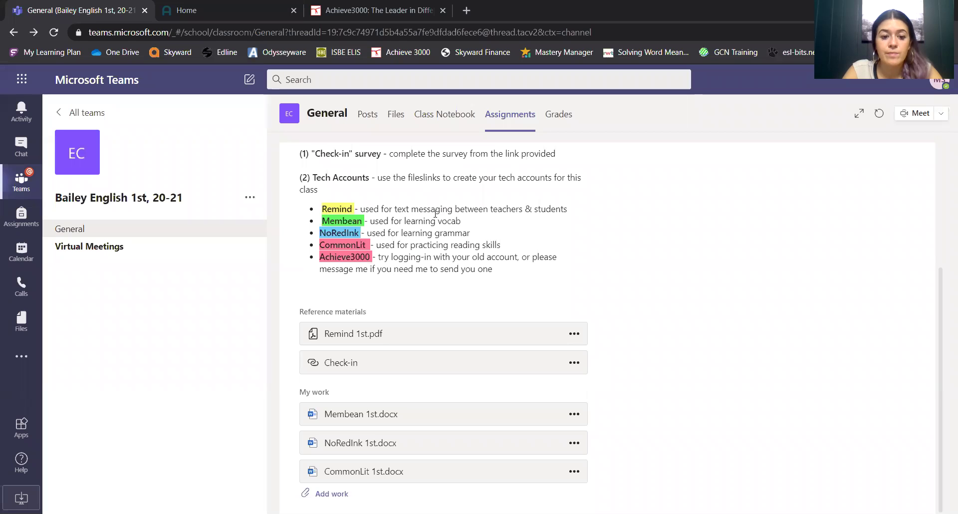
{"action": "scroll", "coordinate": [429, 212], "scroll_direction": "up", "scroll_amount": 5}
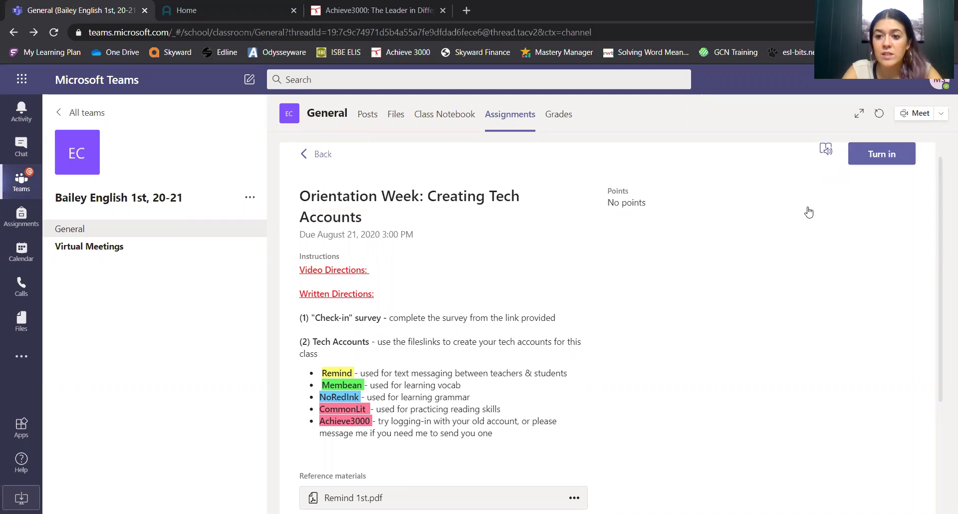
{"action": "scroll", "coordinate": [875, 180], "scroll_direction": "up", "scroll_amount": 1}
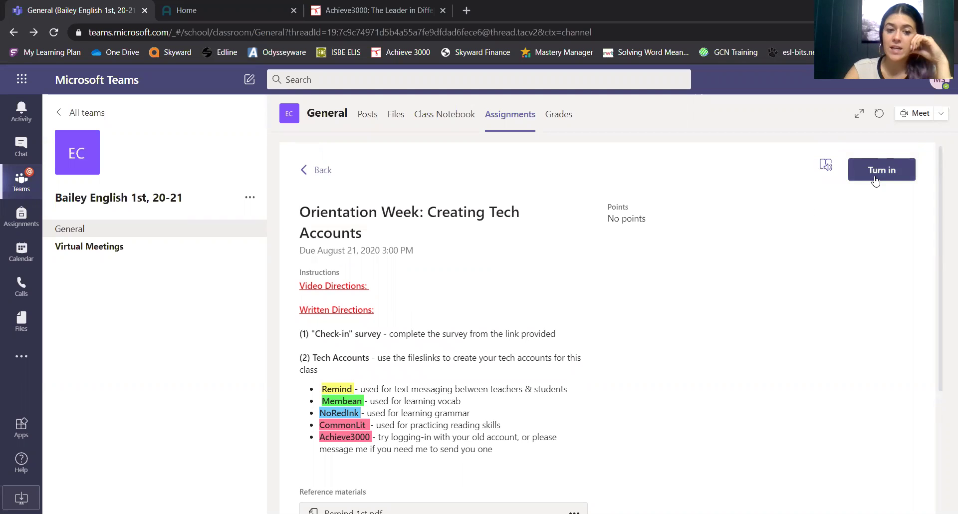